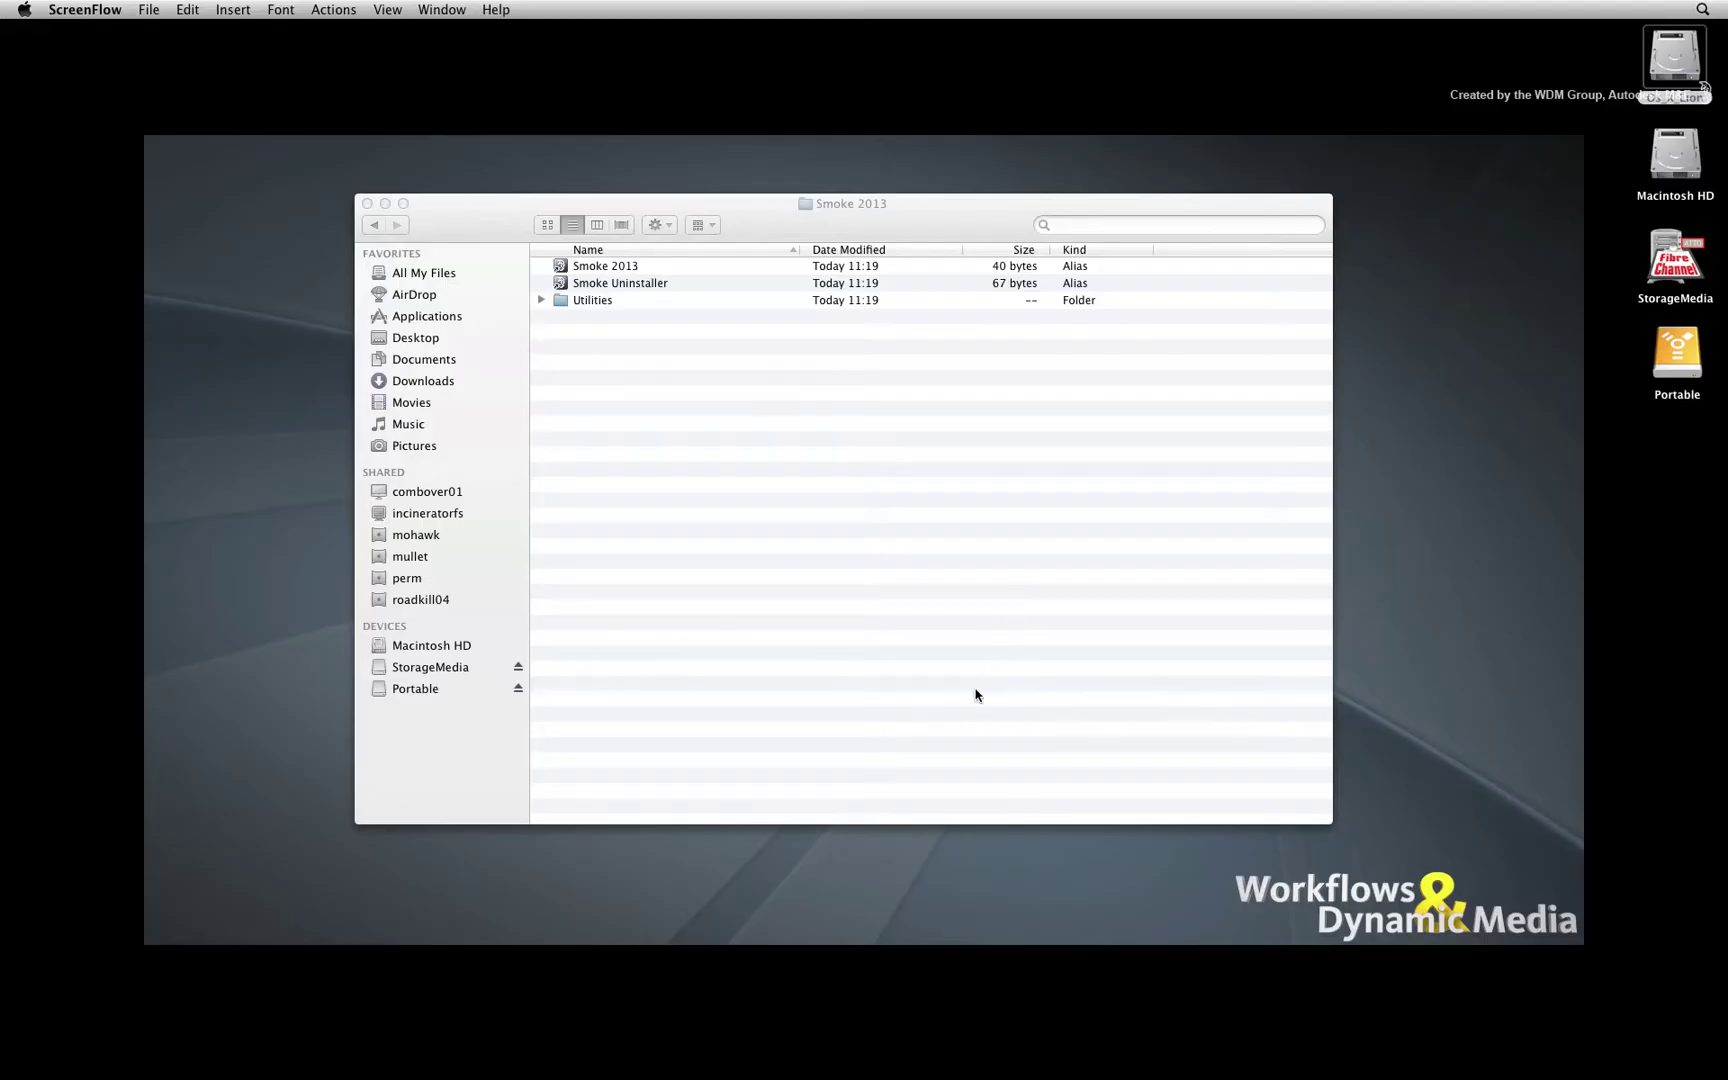
# - Launch Autodesk Smoke 2013 from the Dock
pyautogui.moveTo(1057, 1076)
pyautogui.click(1135, 1041)
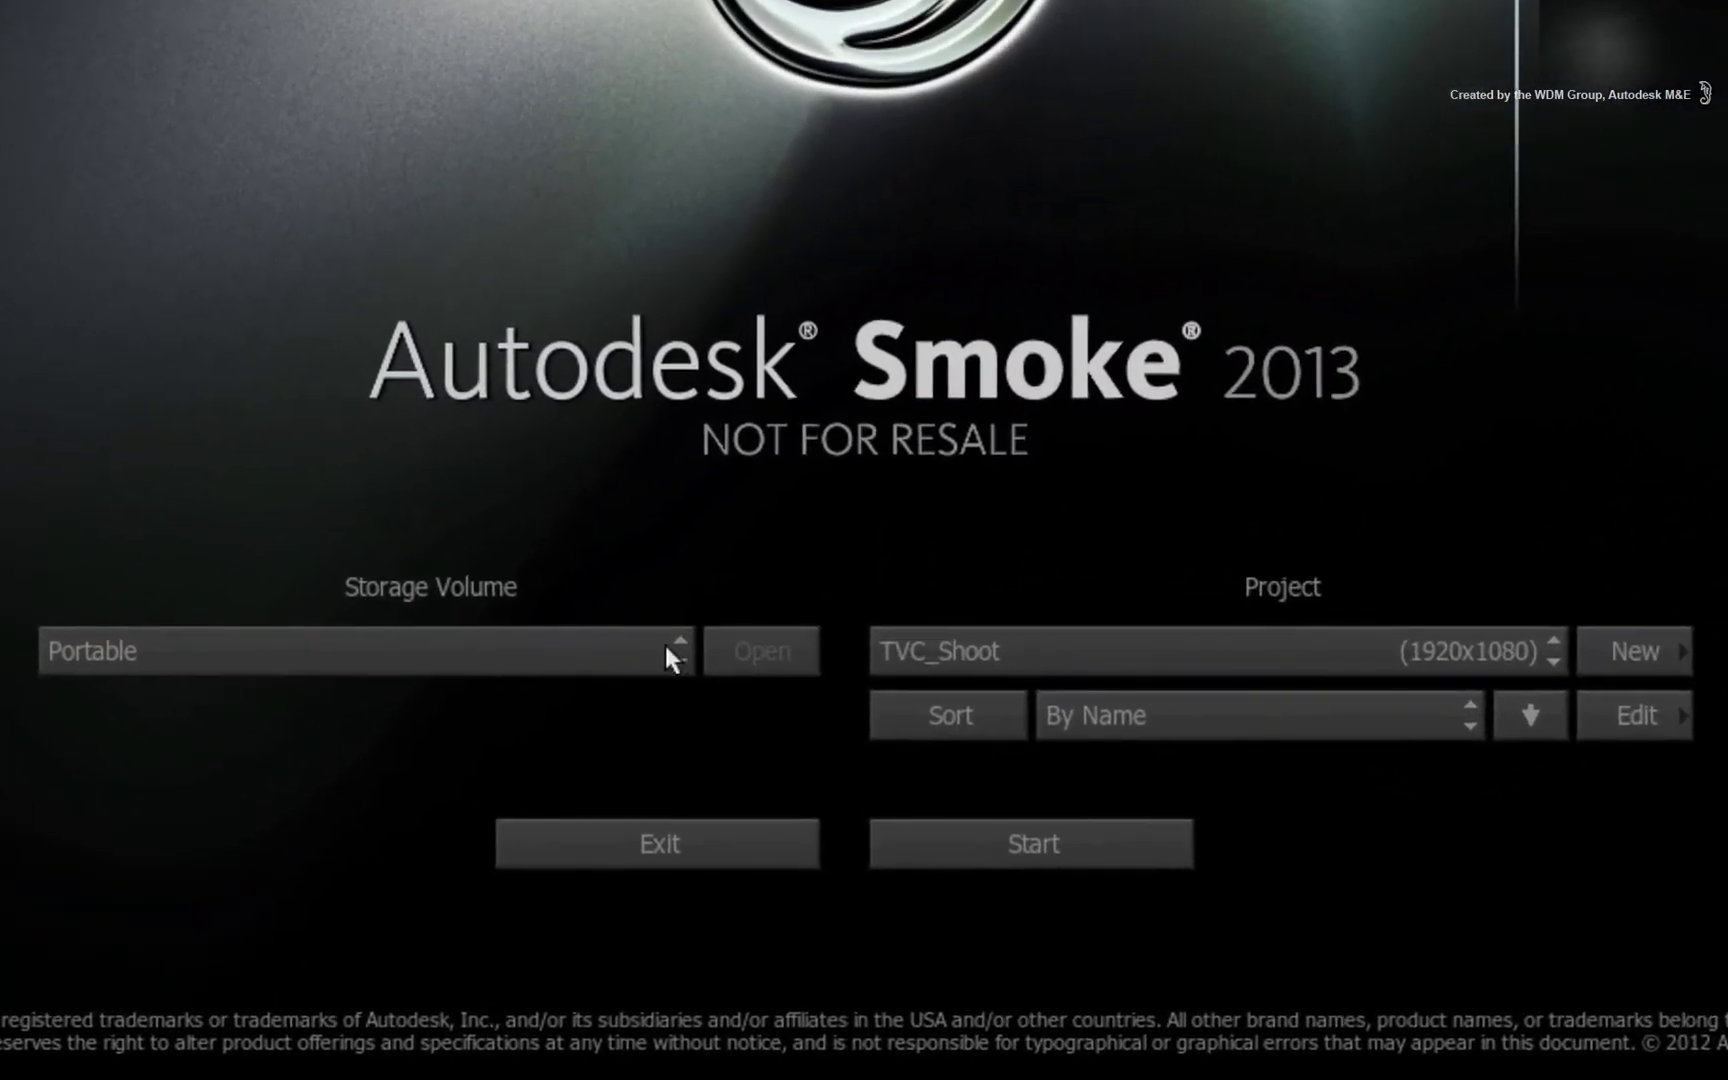
# - Load the AutodeskMediaStorage volume instead of Portable and begin a new project on it
pyautogui.click(700, 730)
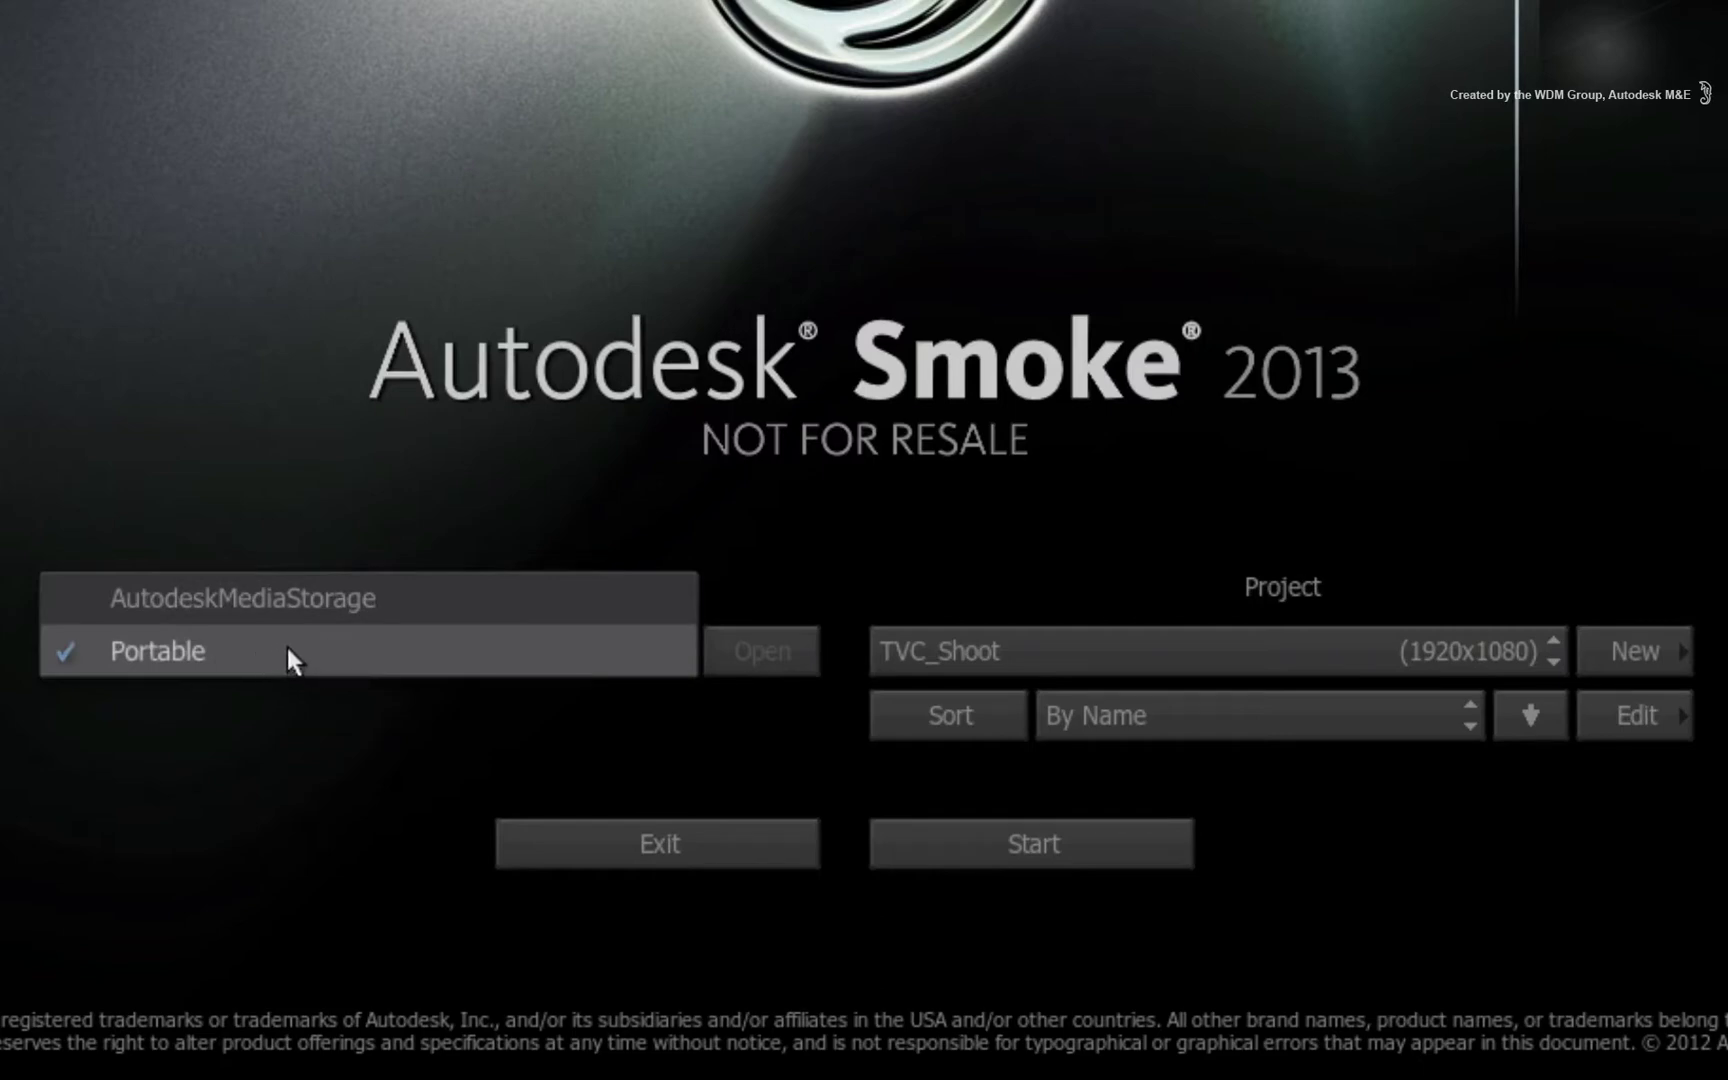
pyautogui.click(352, 592)
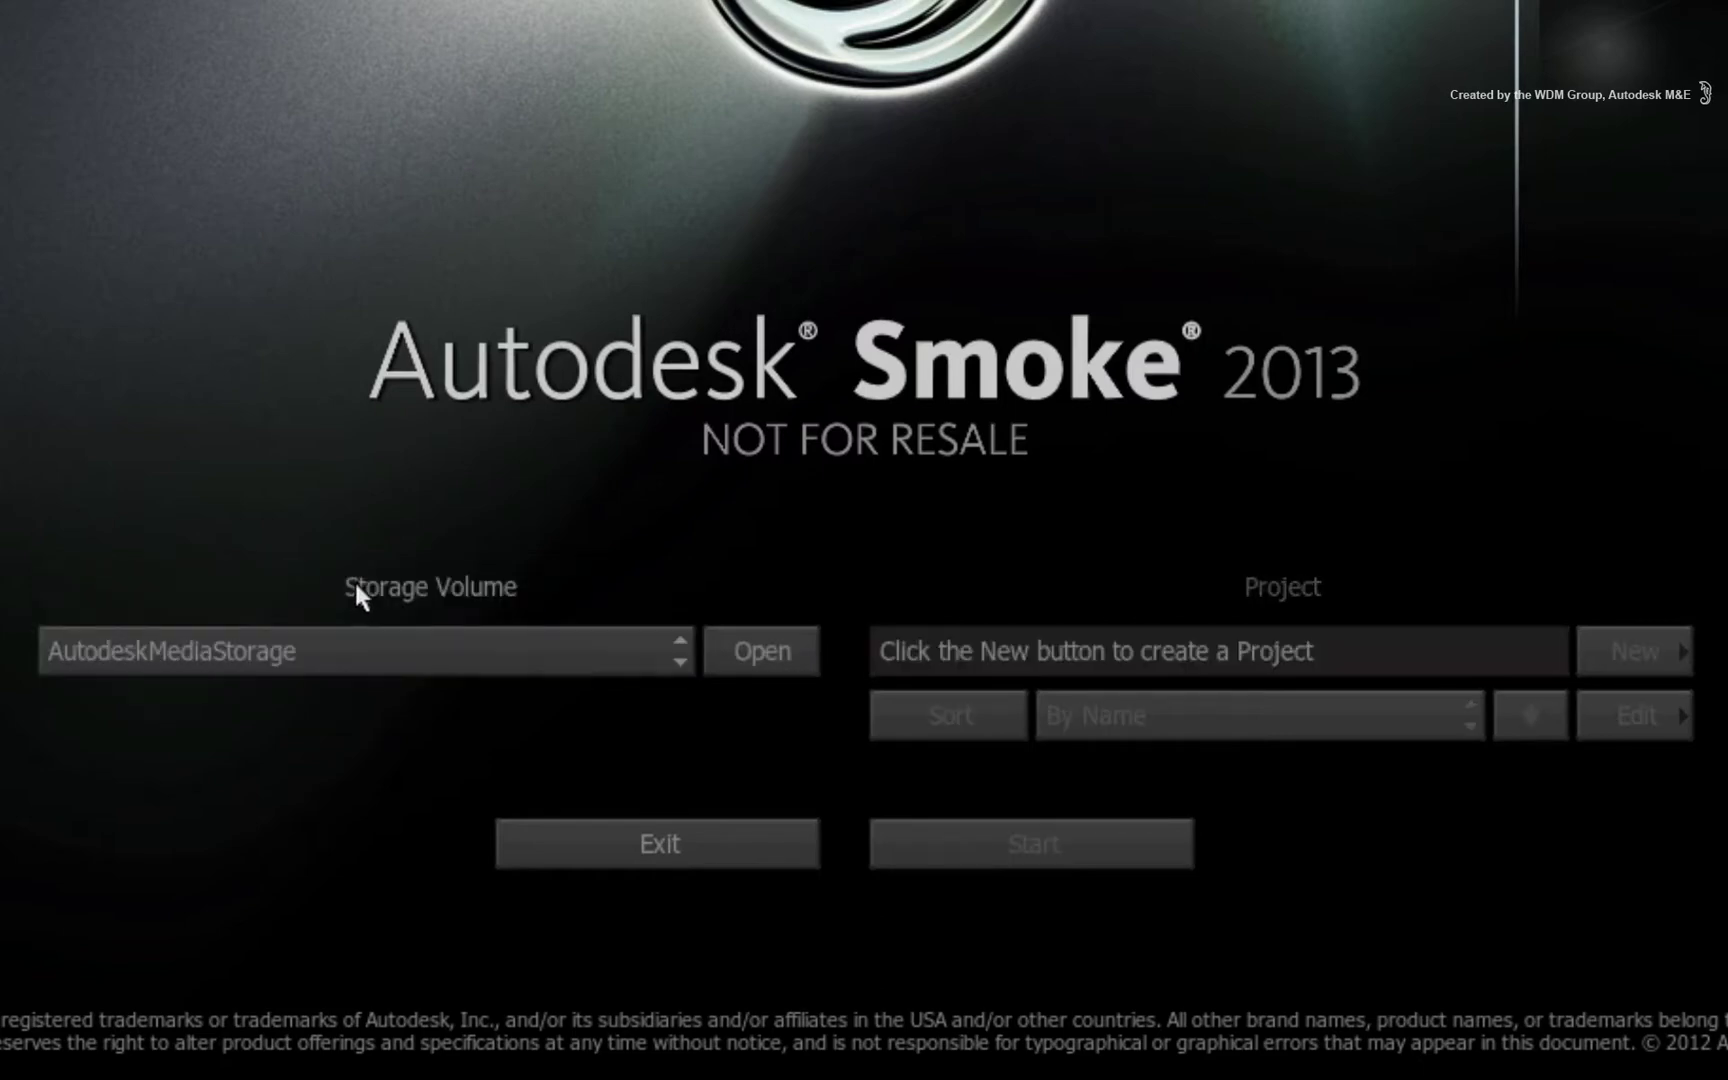
pyautogui.click(771, 650)
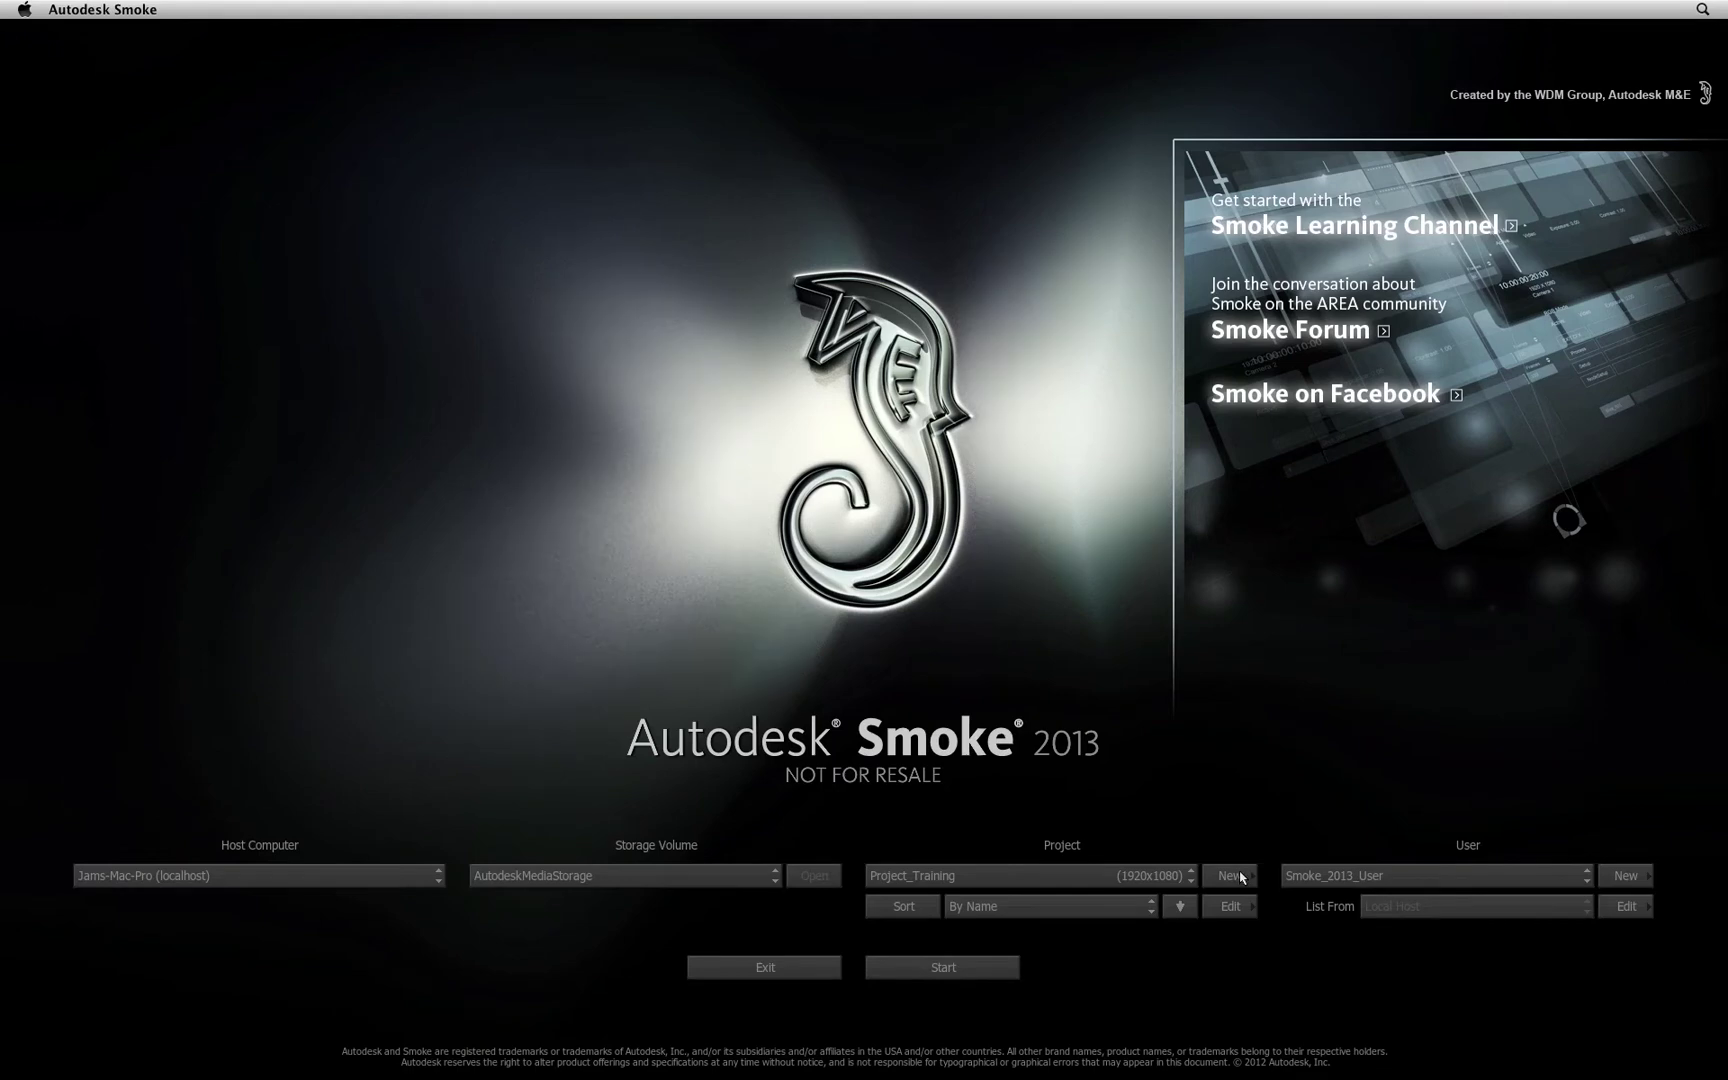
pyautogui.click(1241, 878)
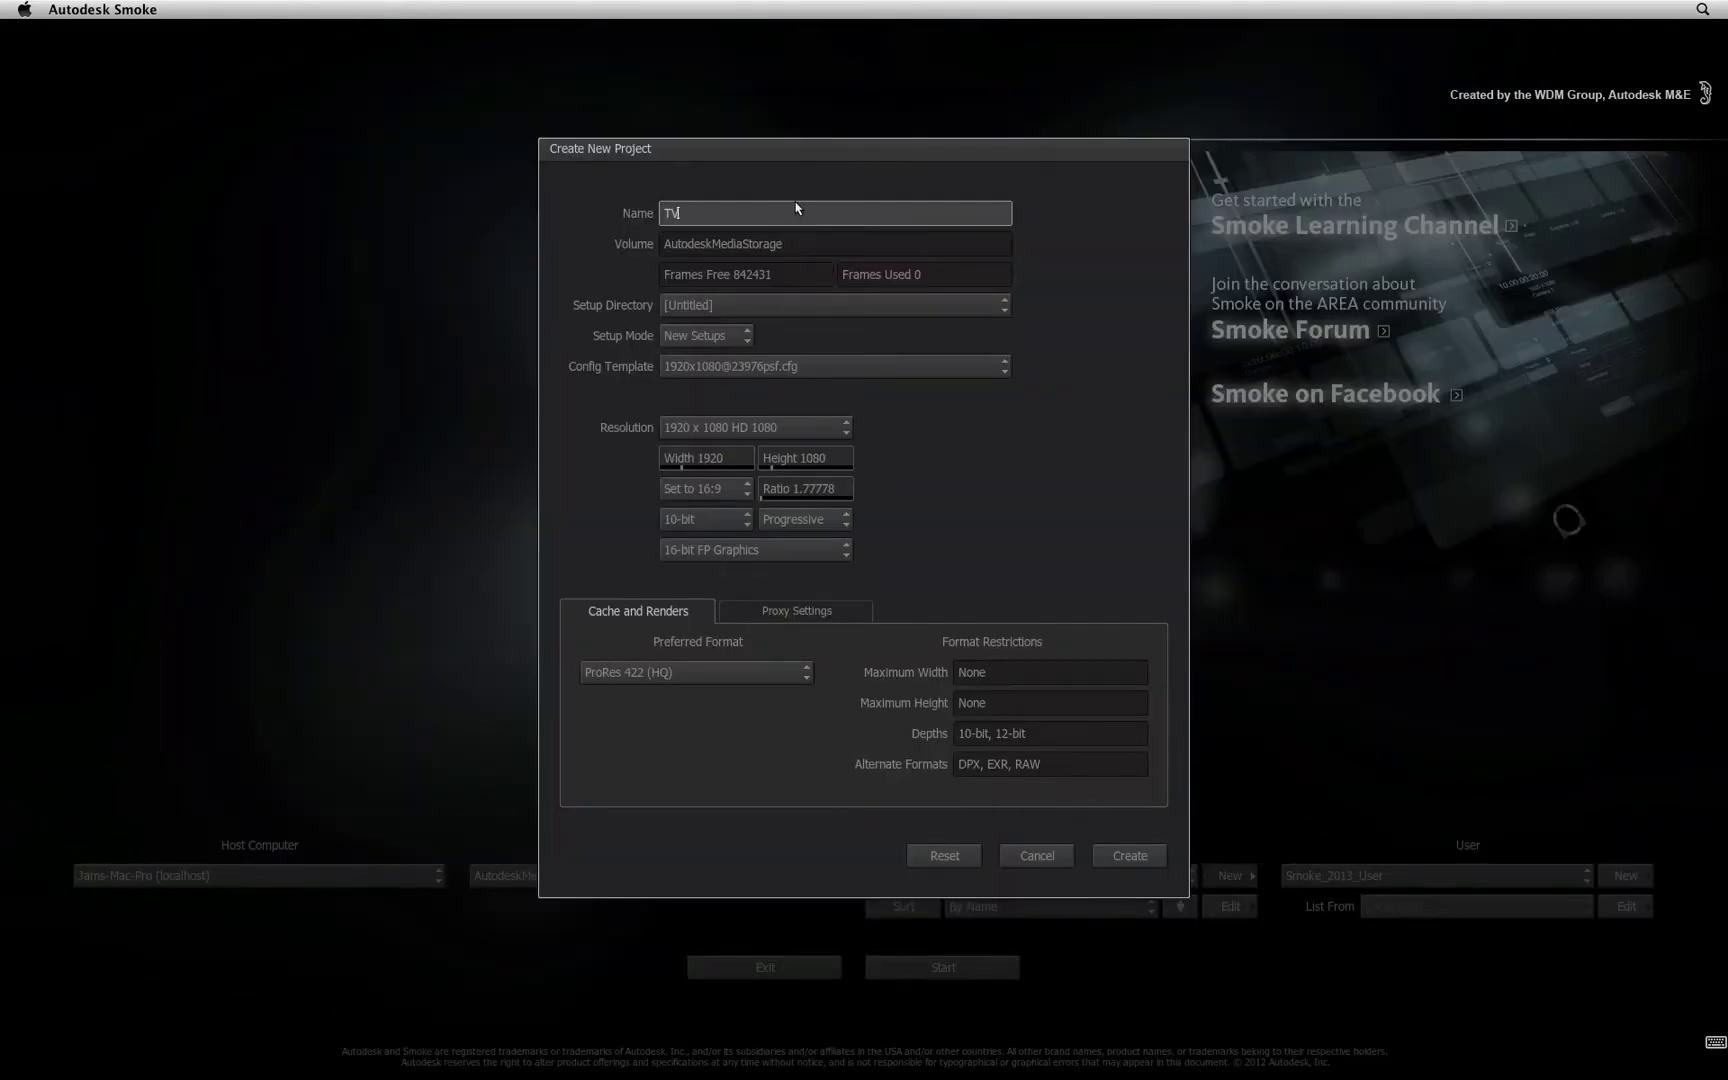
pyautogui.write('TVC_Edit')
pyautogui.click(850, 362)
pyautogui.click(877, 463)
pyautogui.click(1130, 855)
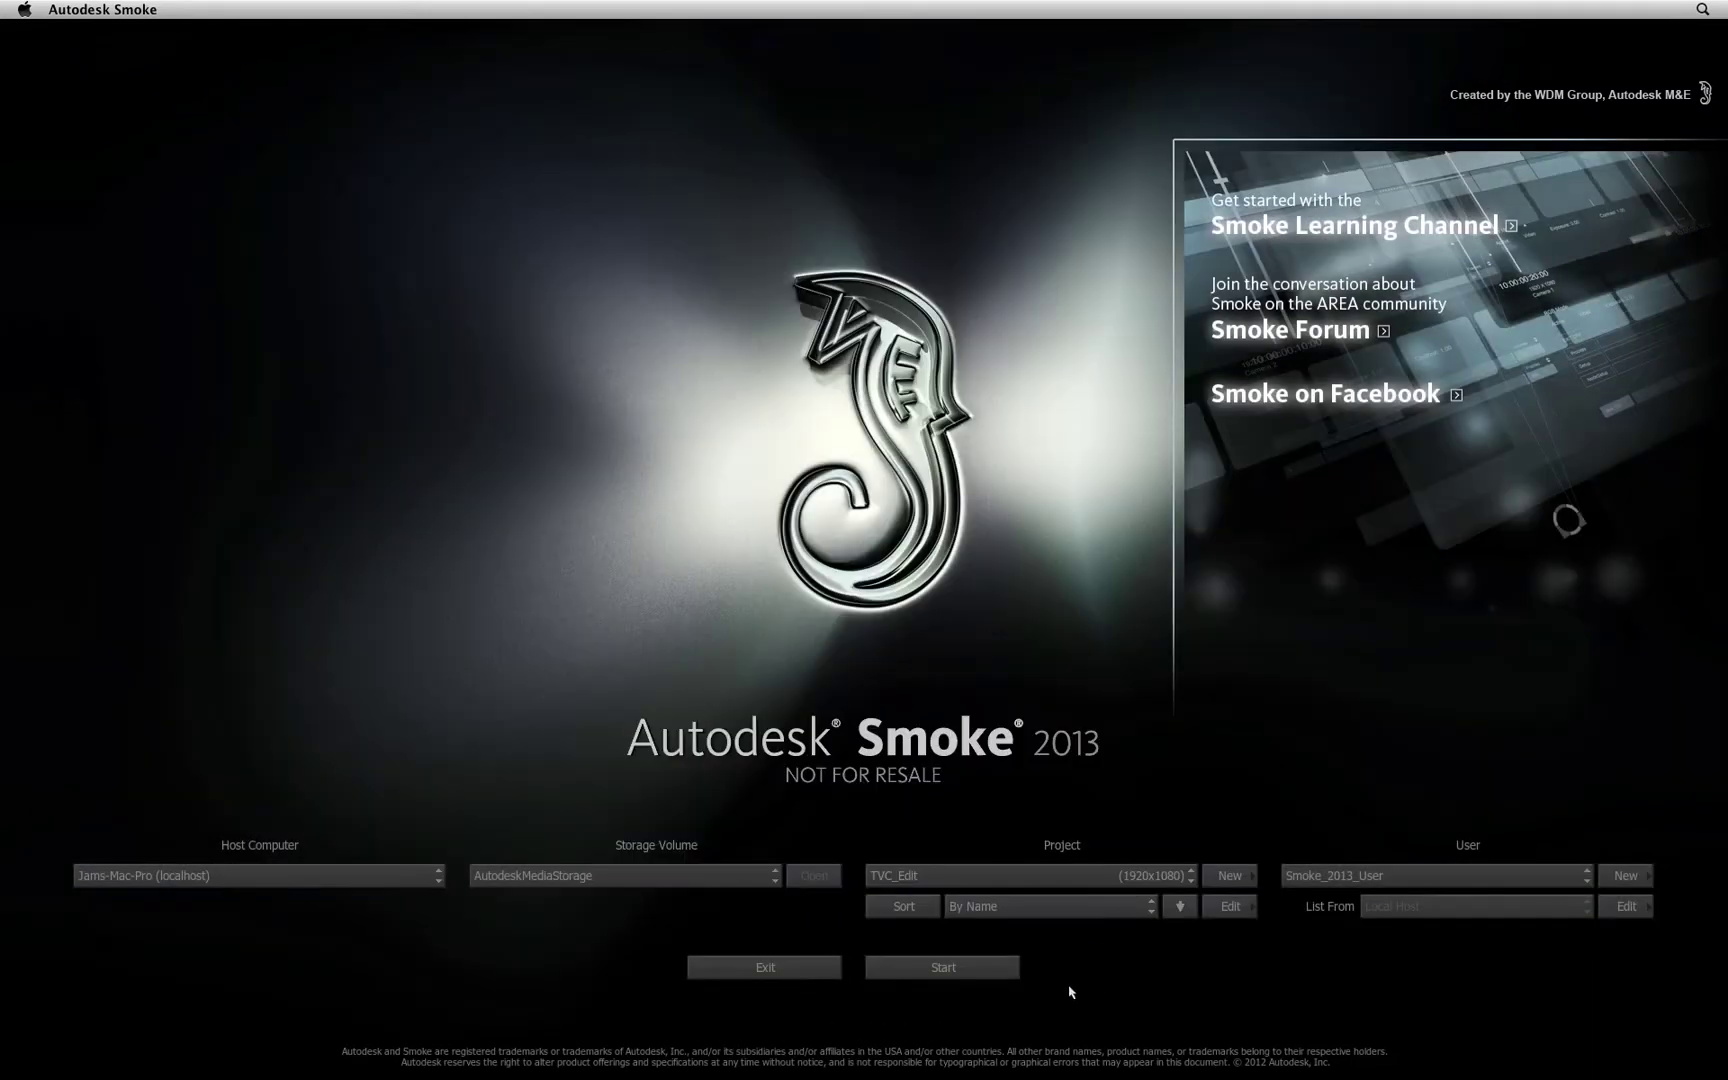
pyautogui.click(1018, 970)
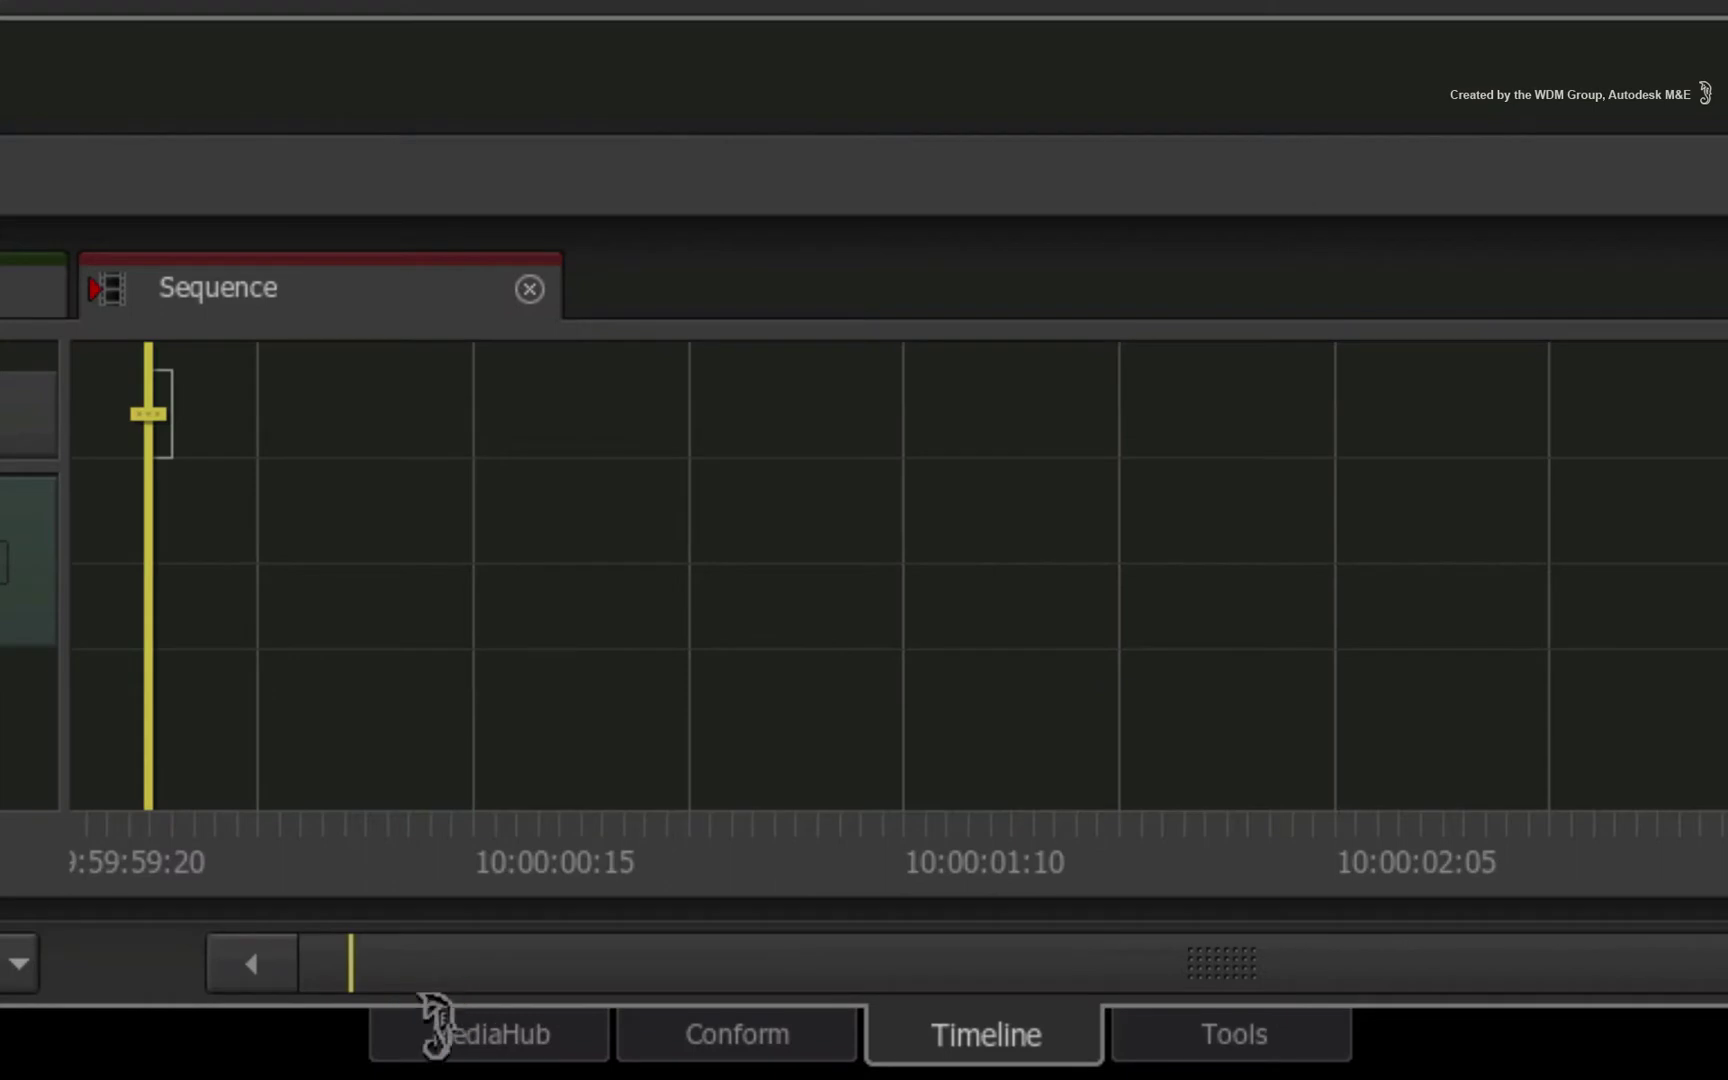
# - Switch to MediaHub and set Browse for to Projects
pyautogui.click(425, 1030)
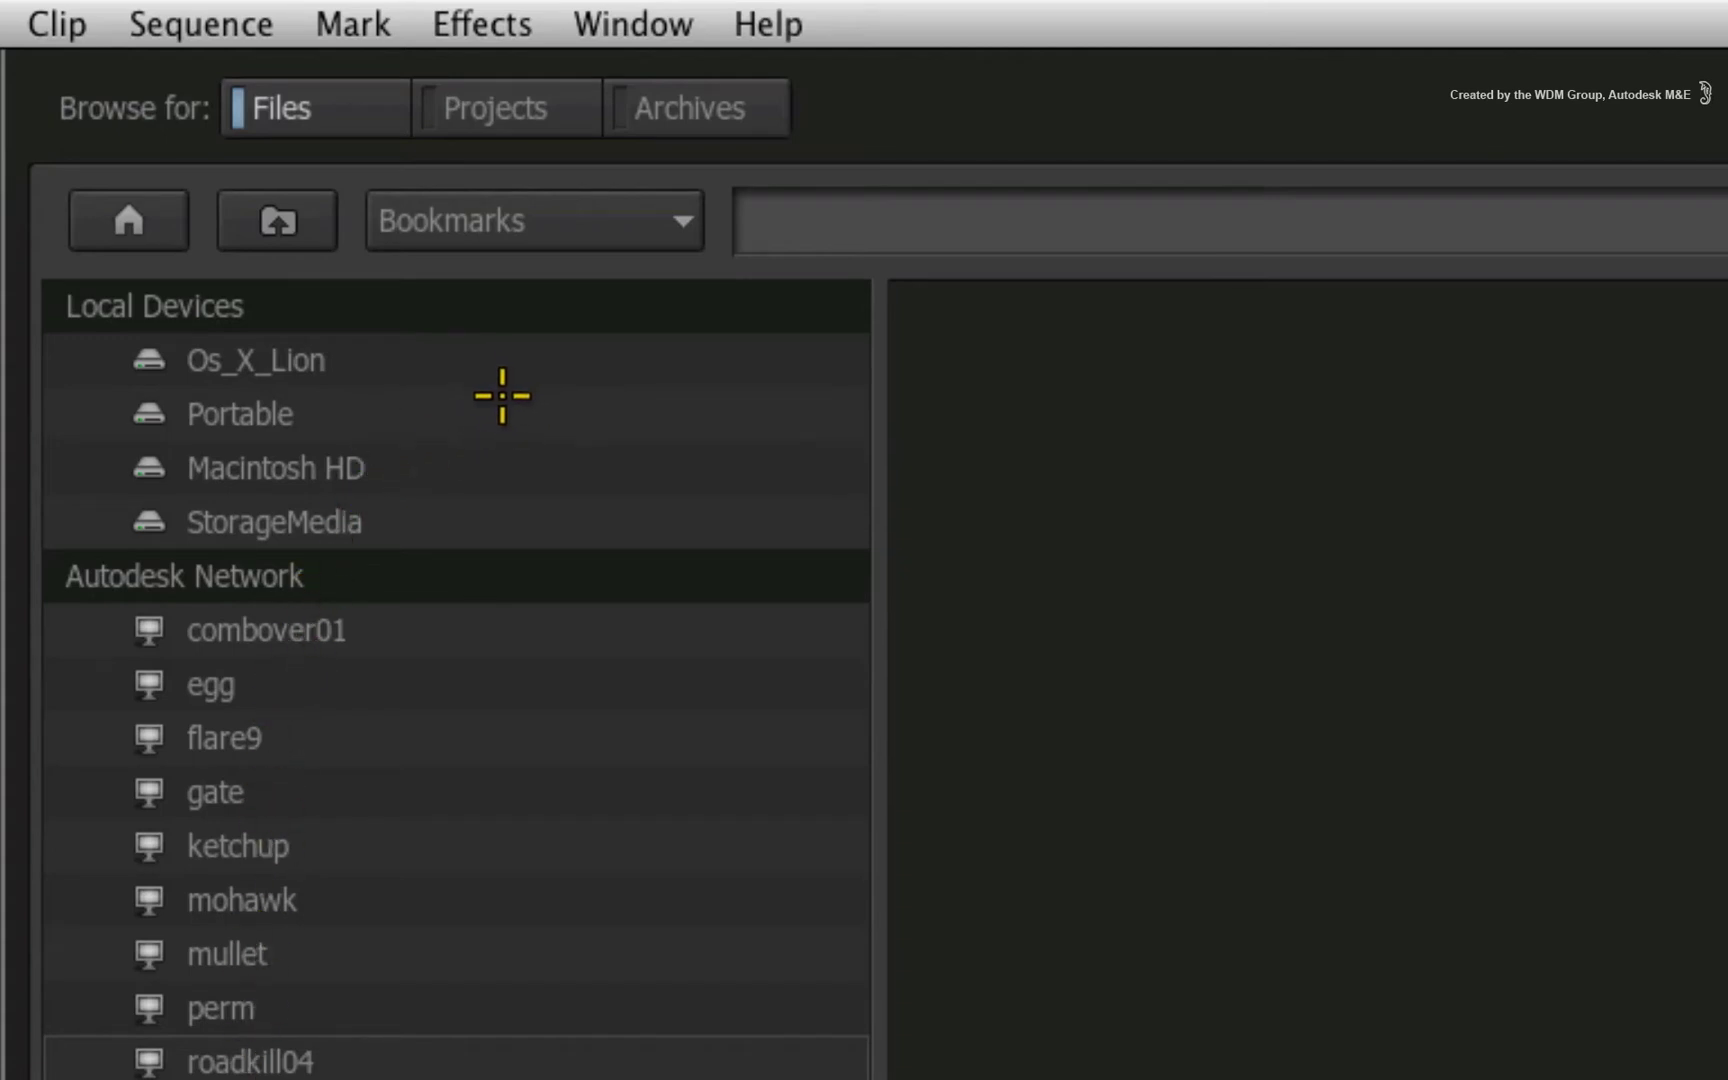
pyautogui.click(547, 97)
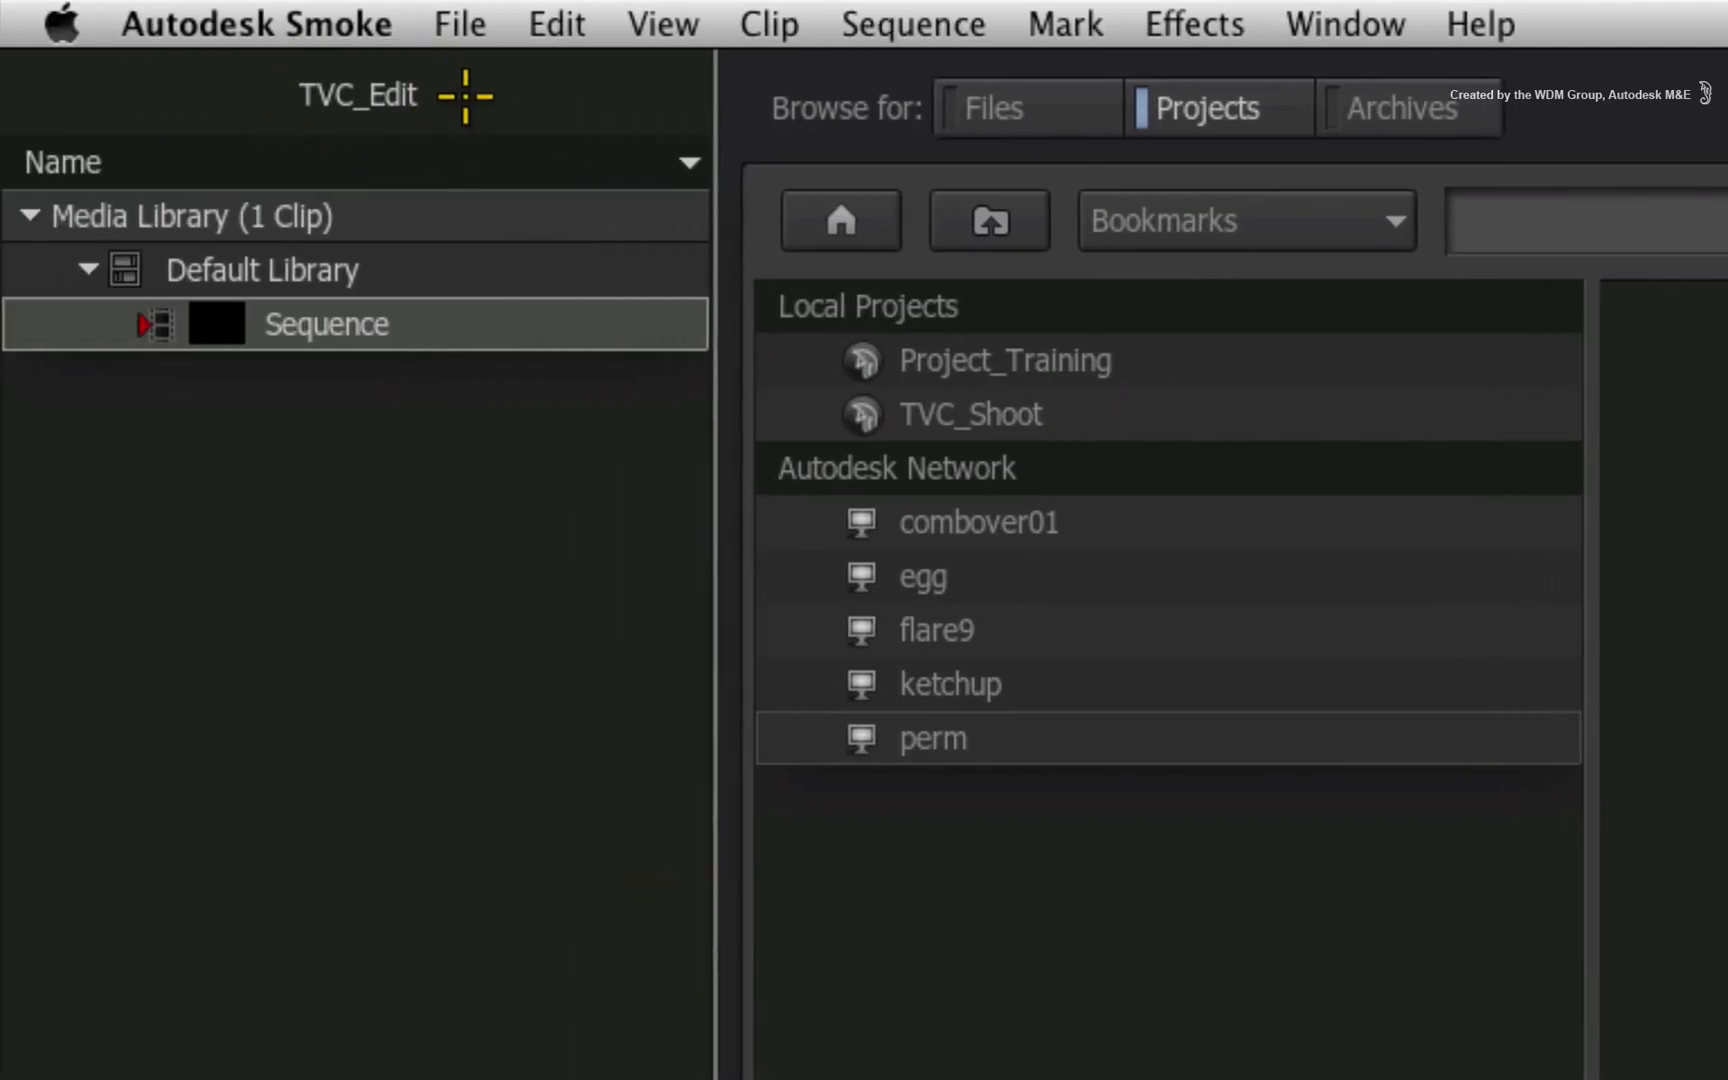
# - Browse TVC_Shoot's Default Library to Green Screen and copy its Sequence into TVC_Edit's library
pyautogui.click(1012, 410)
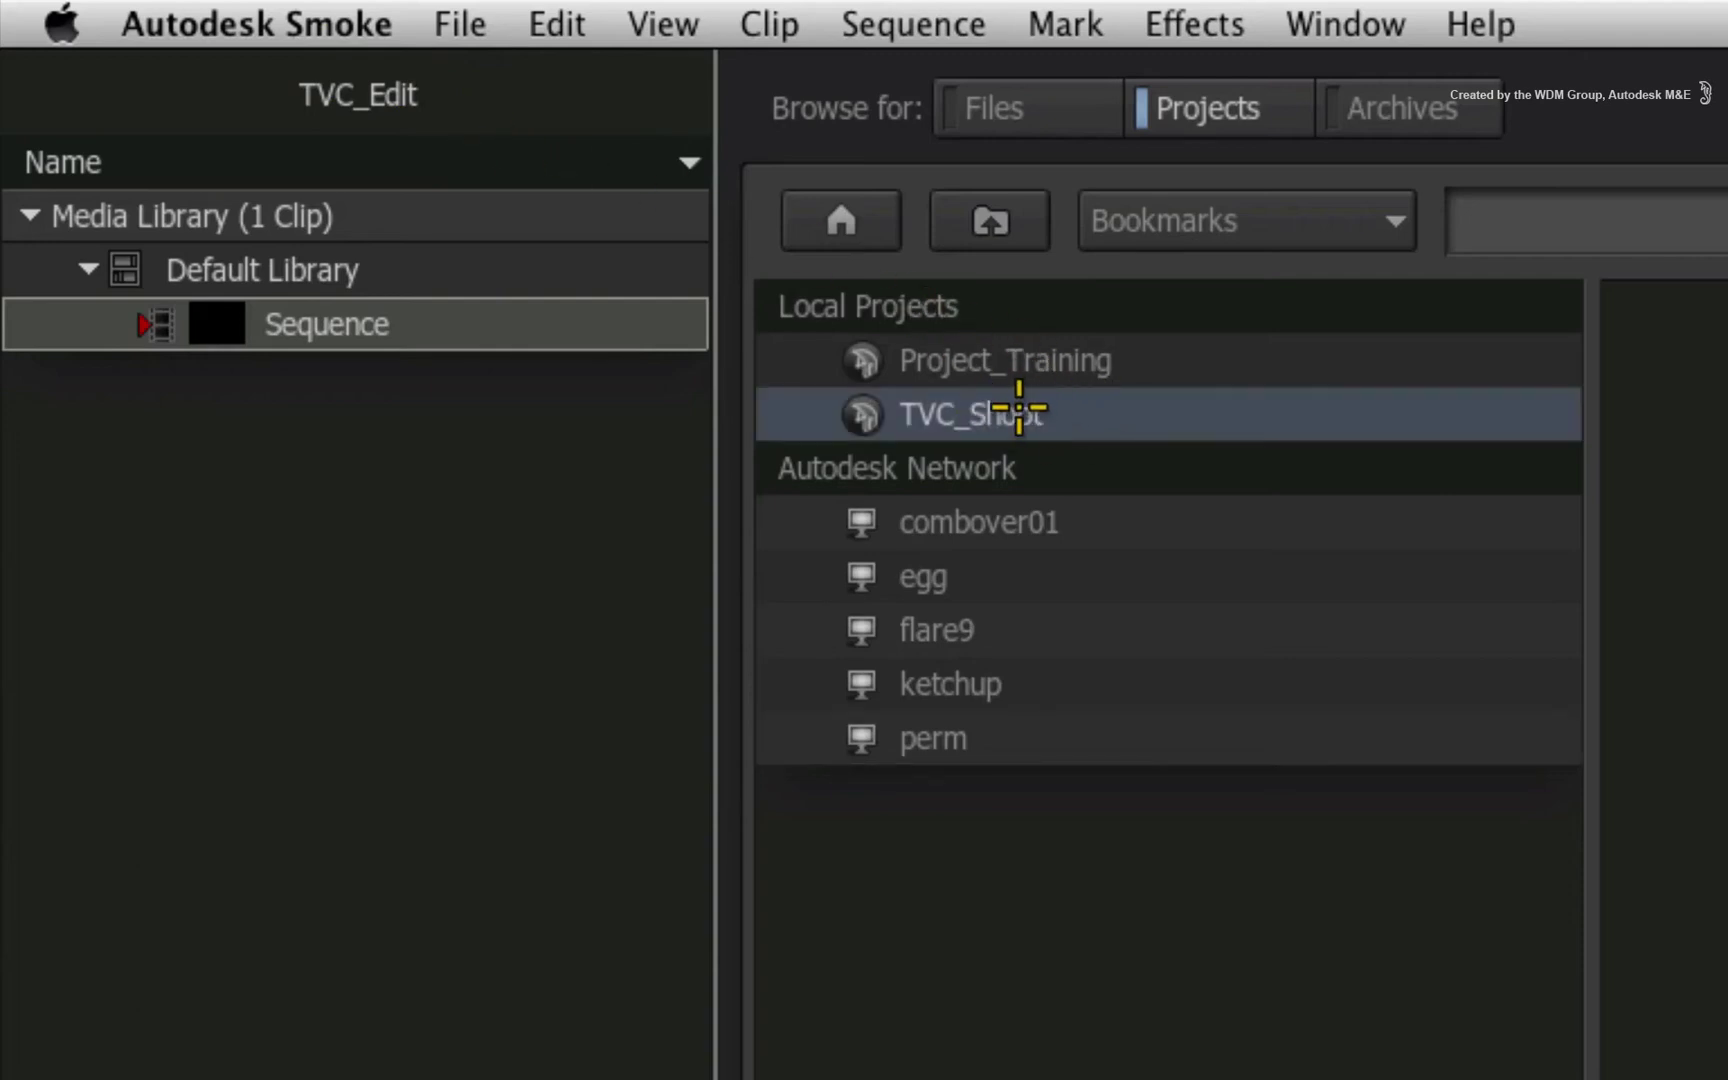
pyautogui.doubleClick(1015, 410)
pyautogui.doubleClick(399, 145)
pyautogui.doubleClick(420, 145)
pyautogui.doubleClick(403, 145)
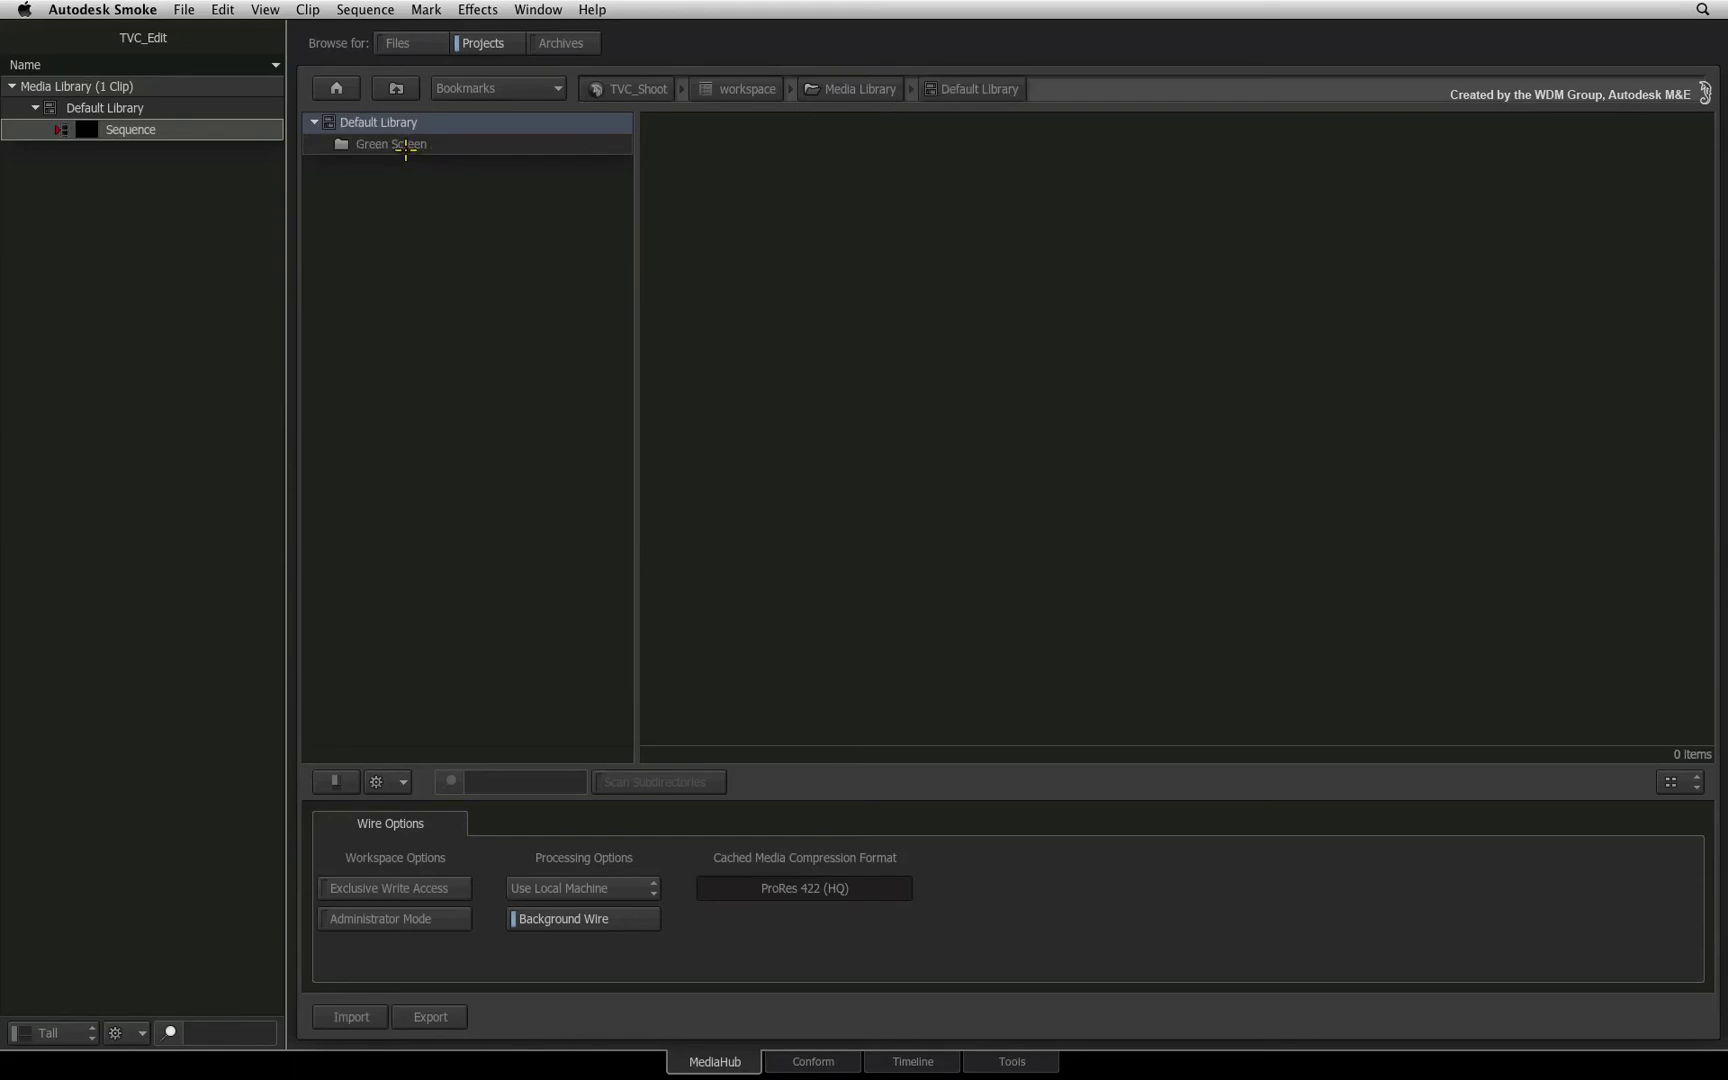
pyautogui.doubleClick(401, 147)
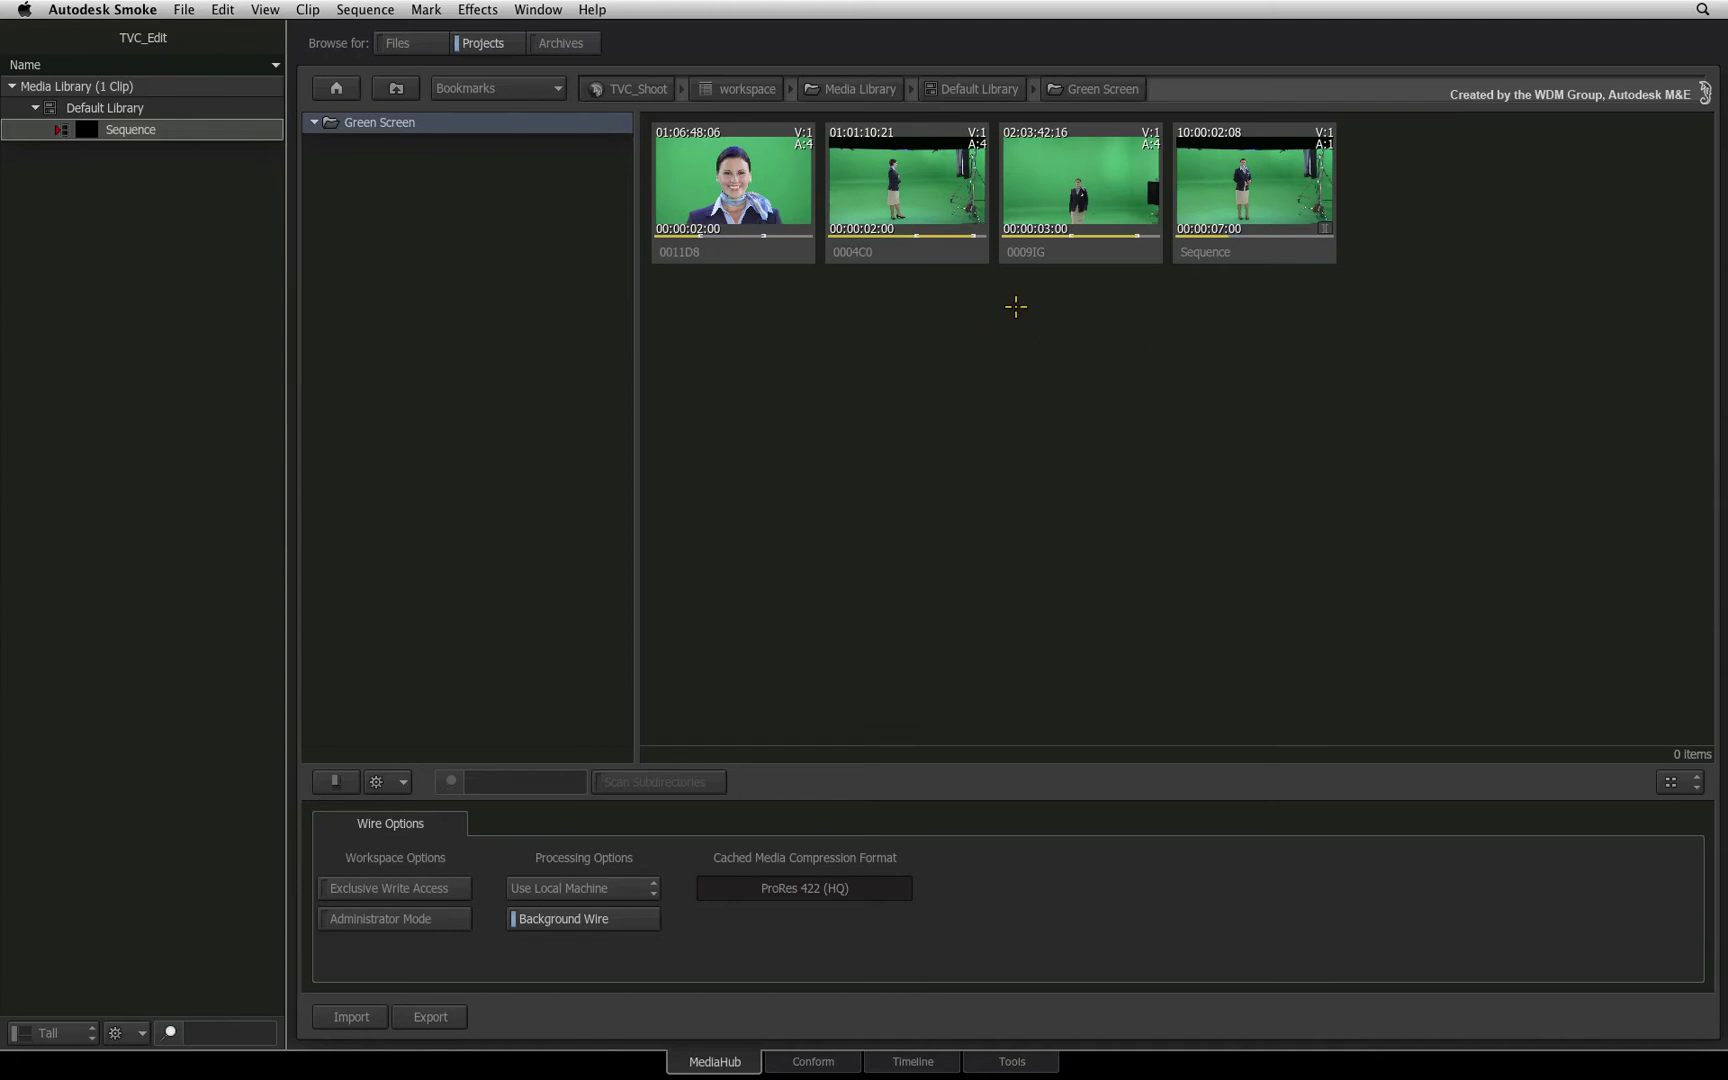
pyautogui.moveTo(1258, 248); pyautogui.dragTo(122, 115)
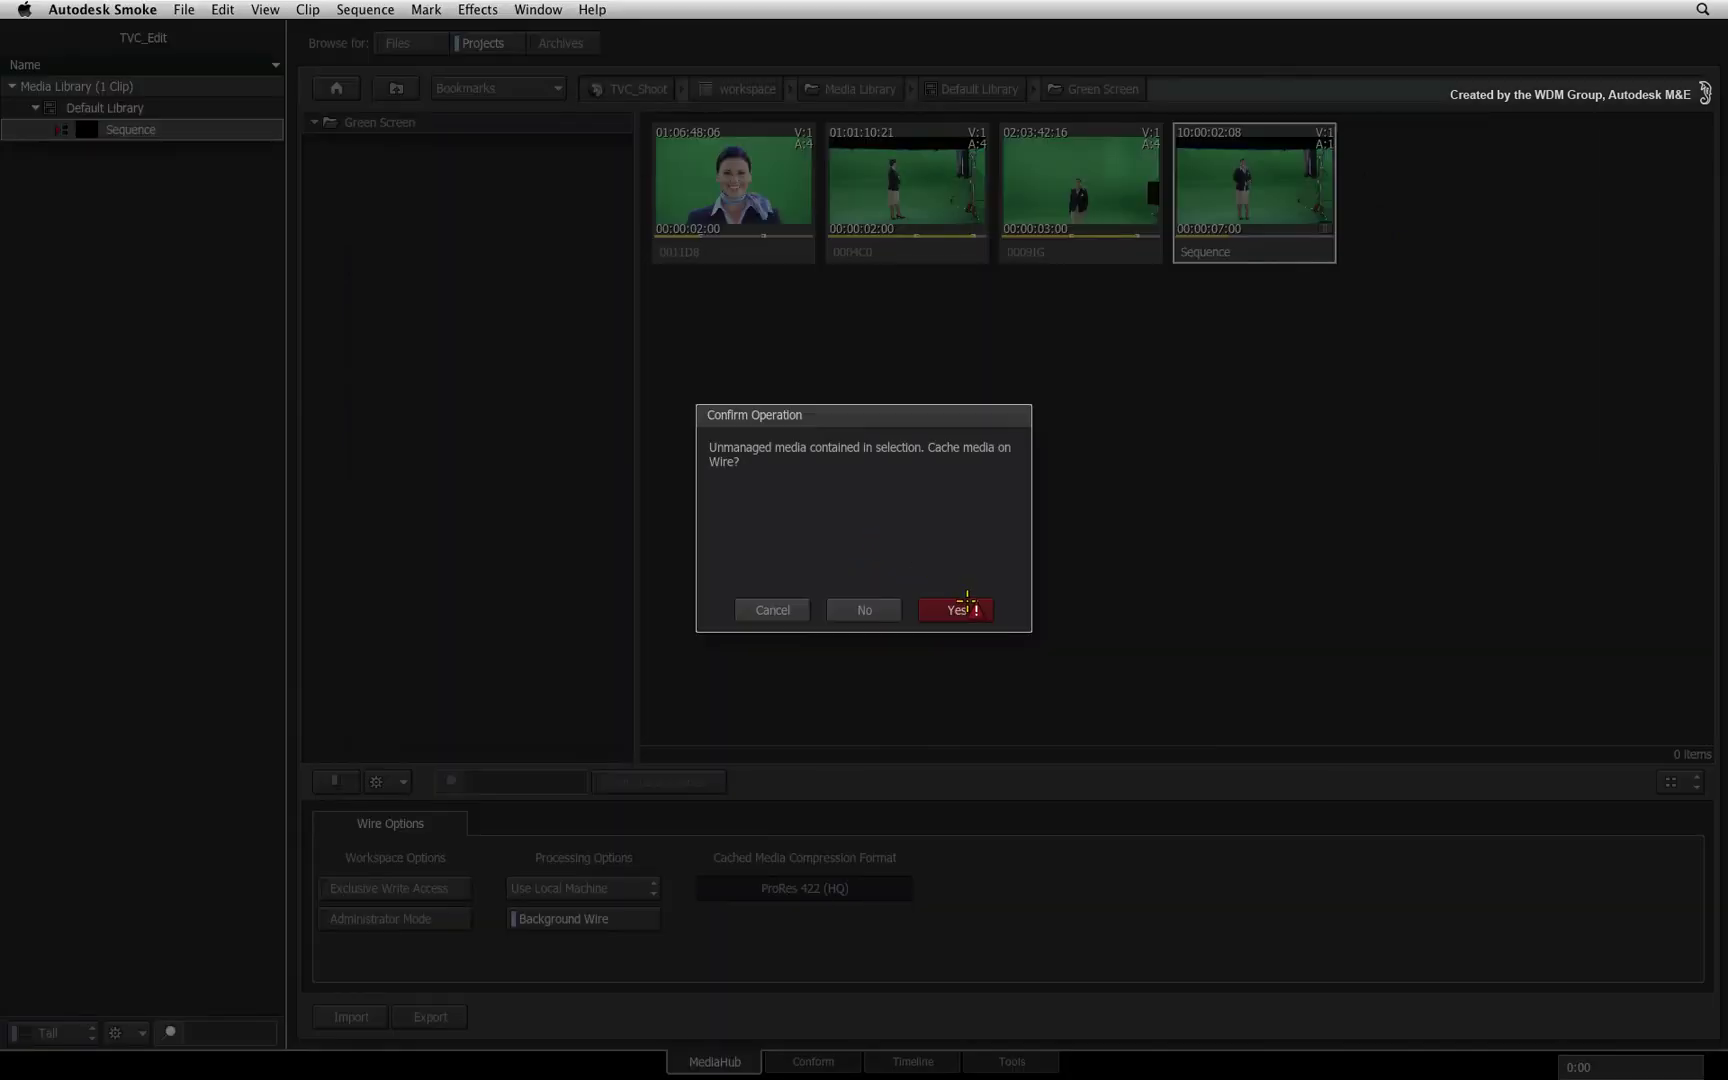
# - Agree to cache the unmanaged media, review the Wire jobs list, then show the Timeline view
pyautogui.click(966, 606)
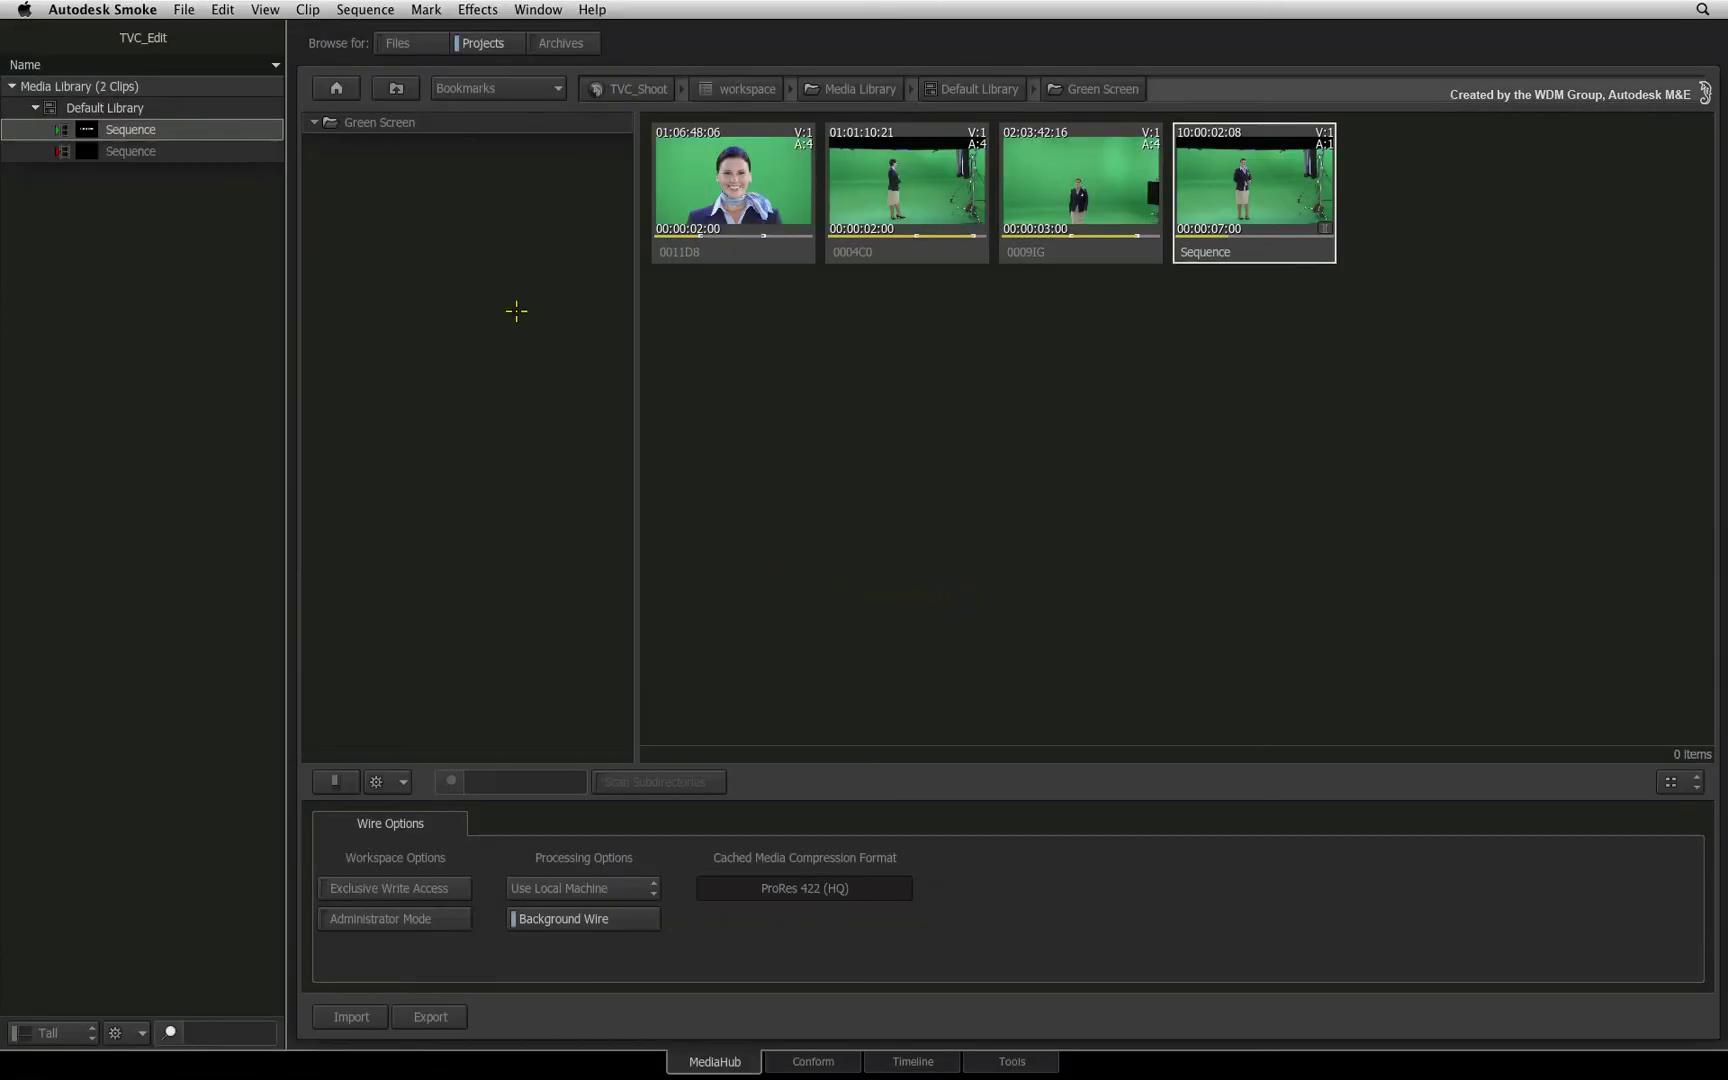
pyautogui.click(400, 43)
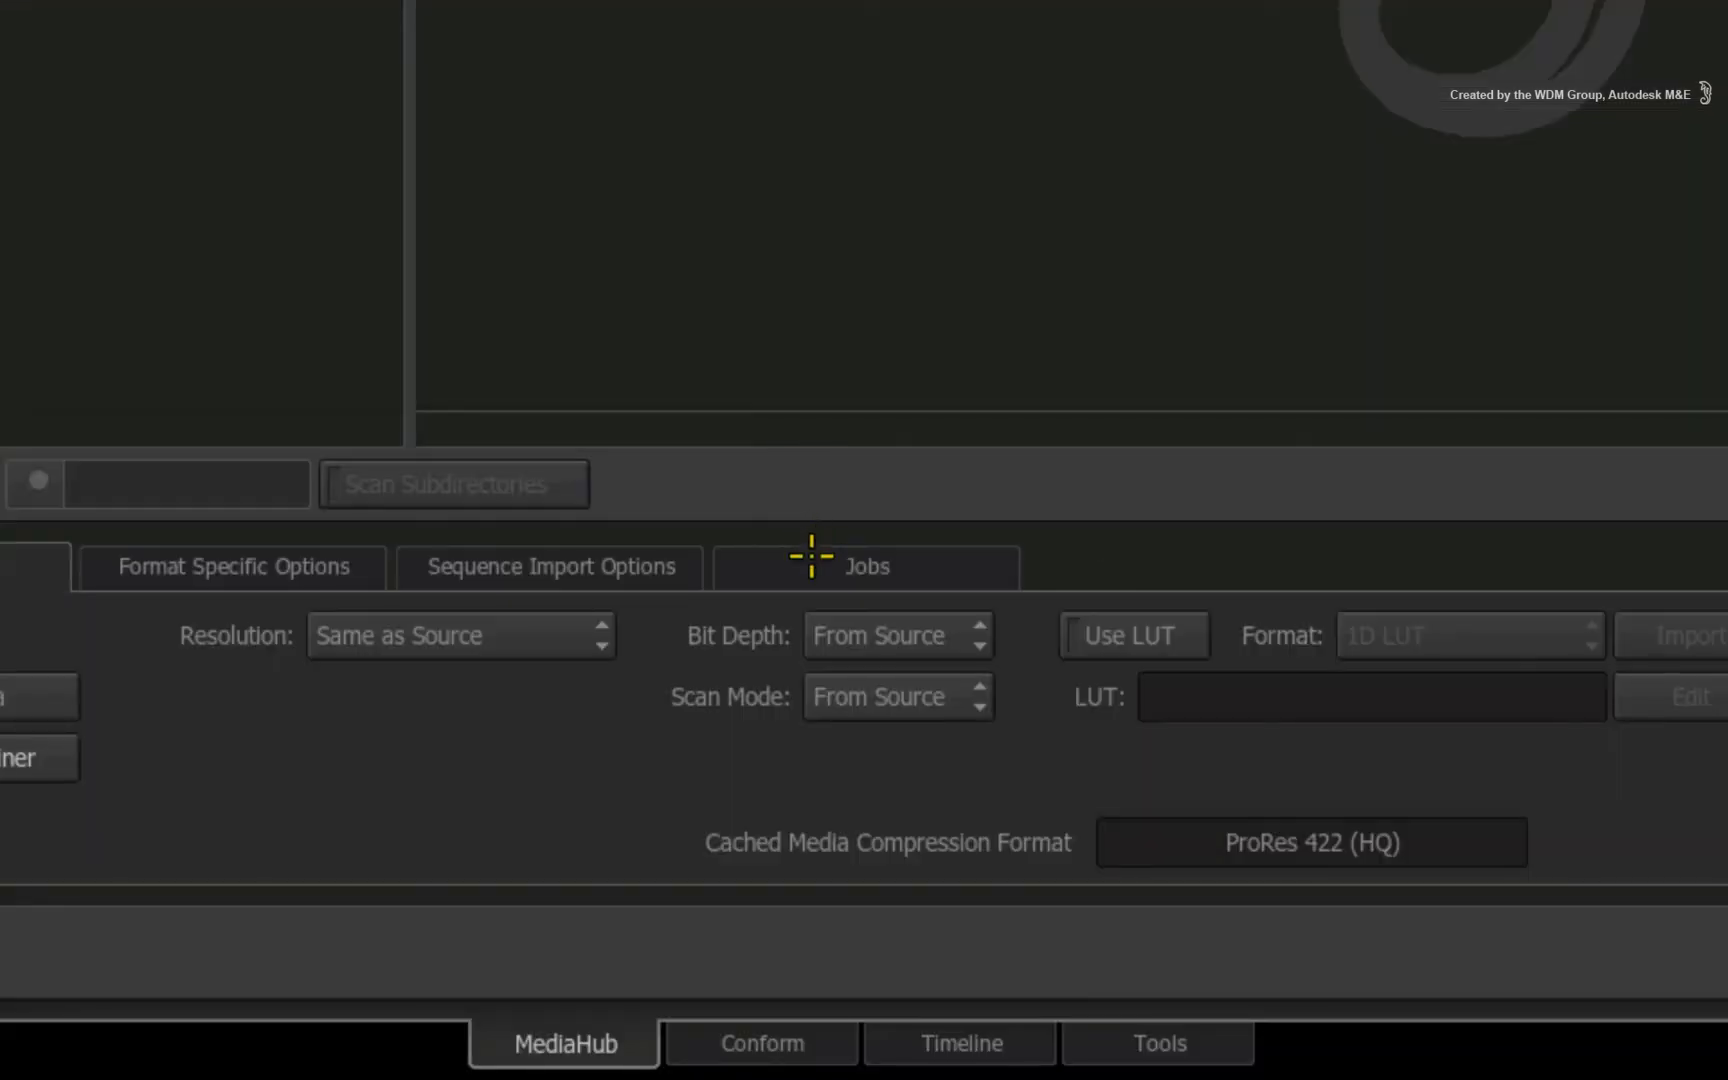
pyautogui.click(822, 820)
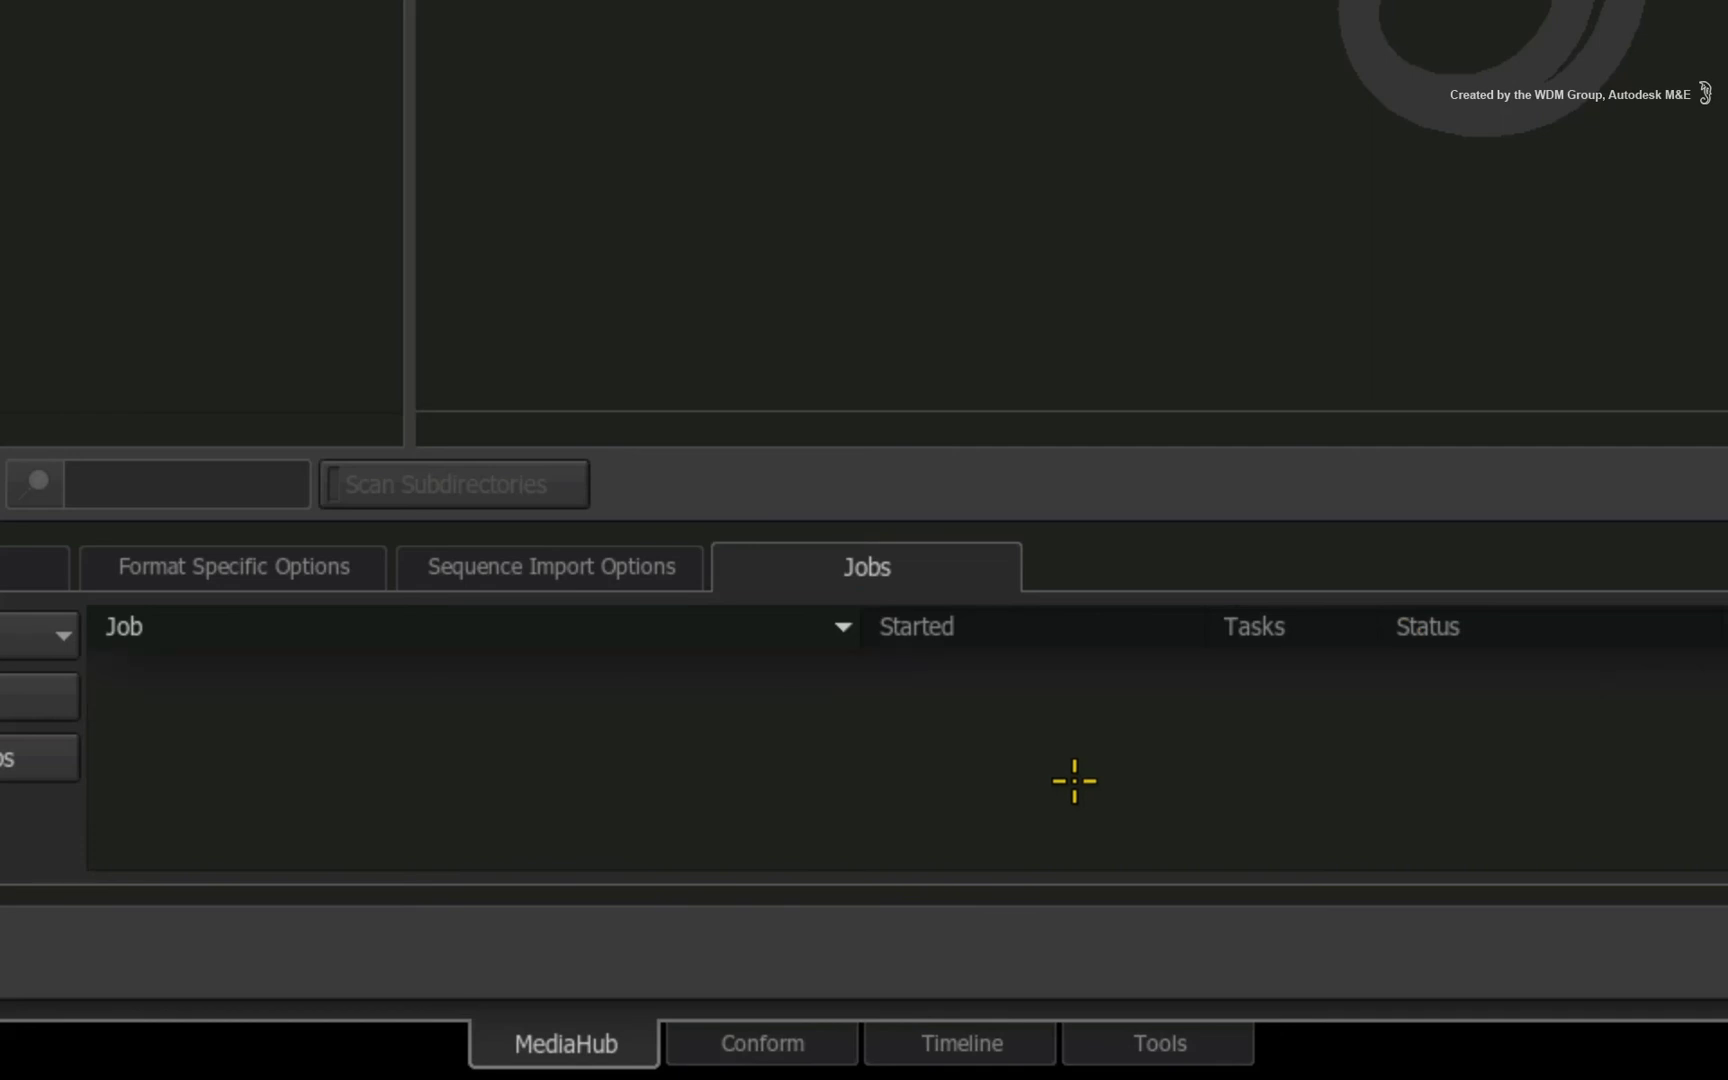
pyautogui.click(934, 1035)
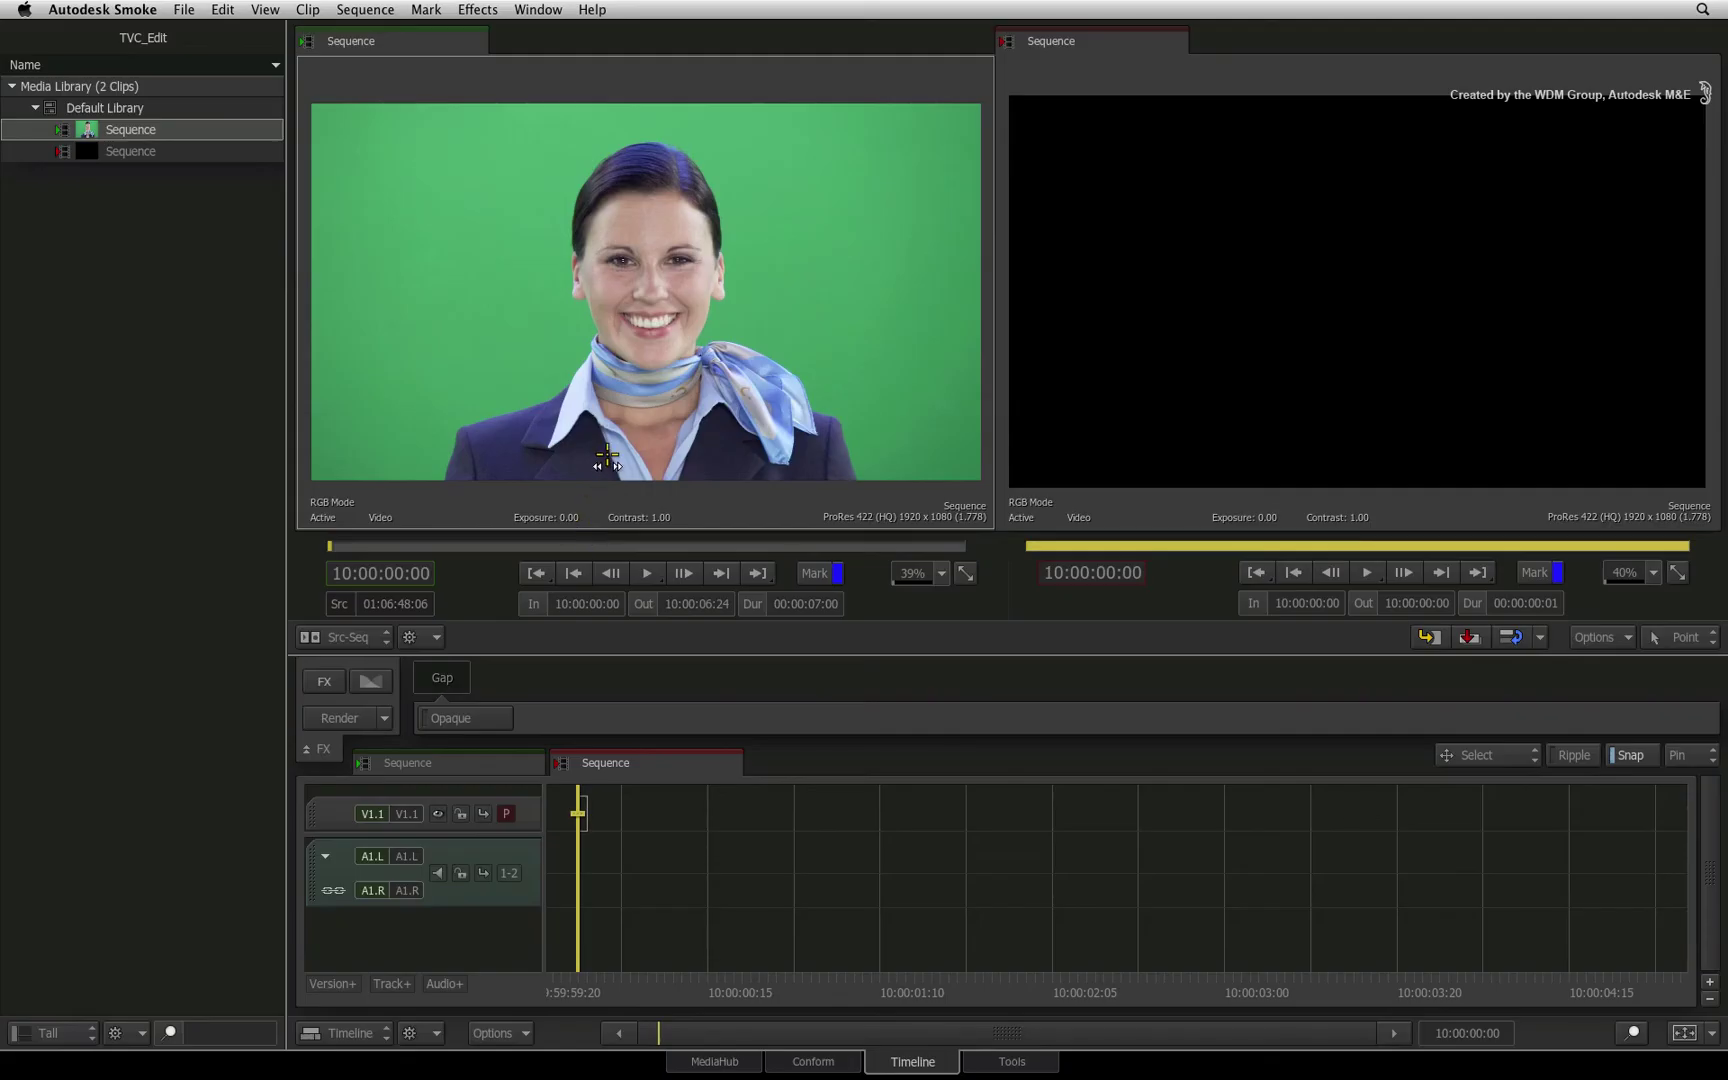
# - Scrub through the copied edit of 0011D8, 0004C0 and 0009IG, then return to MediaHub
pyautogui.click(492, 763)
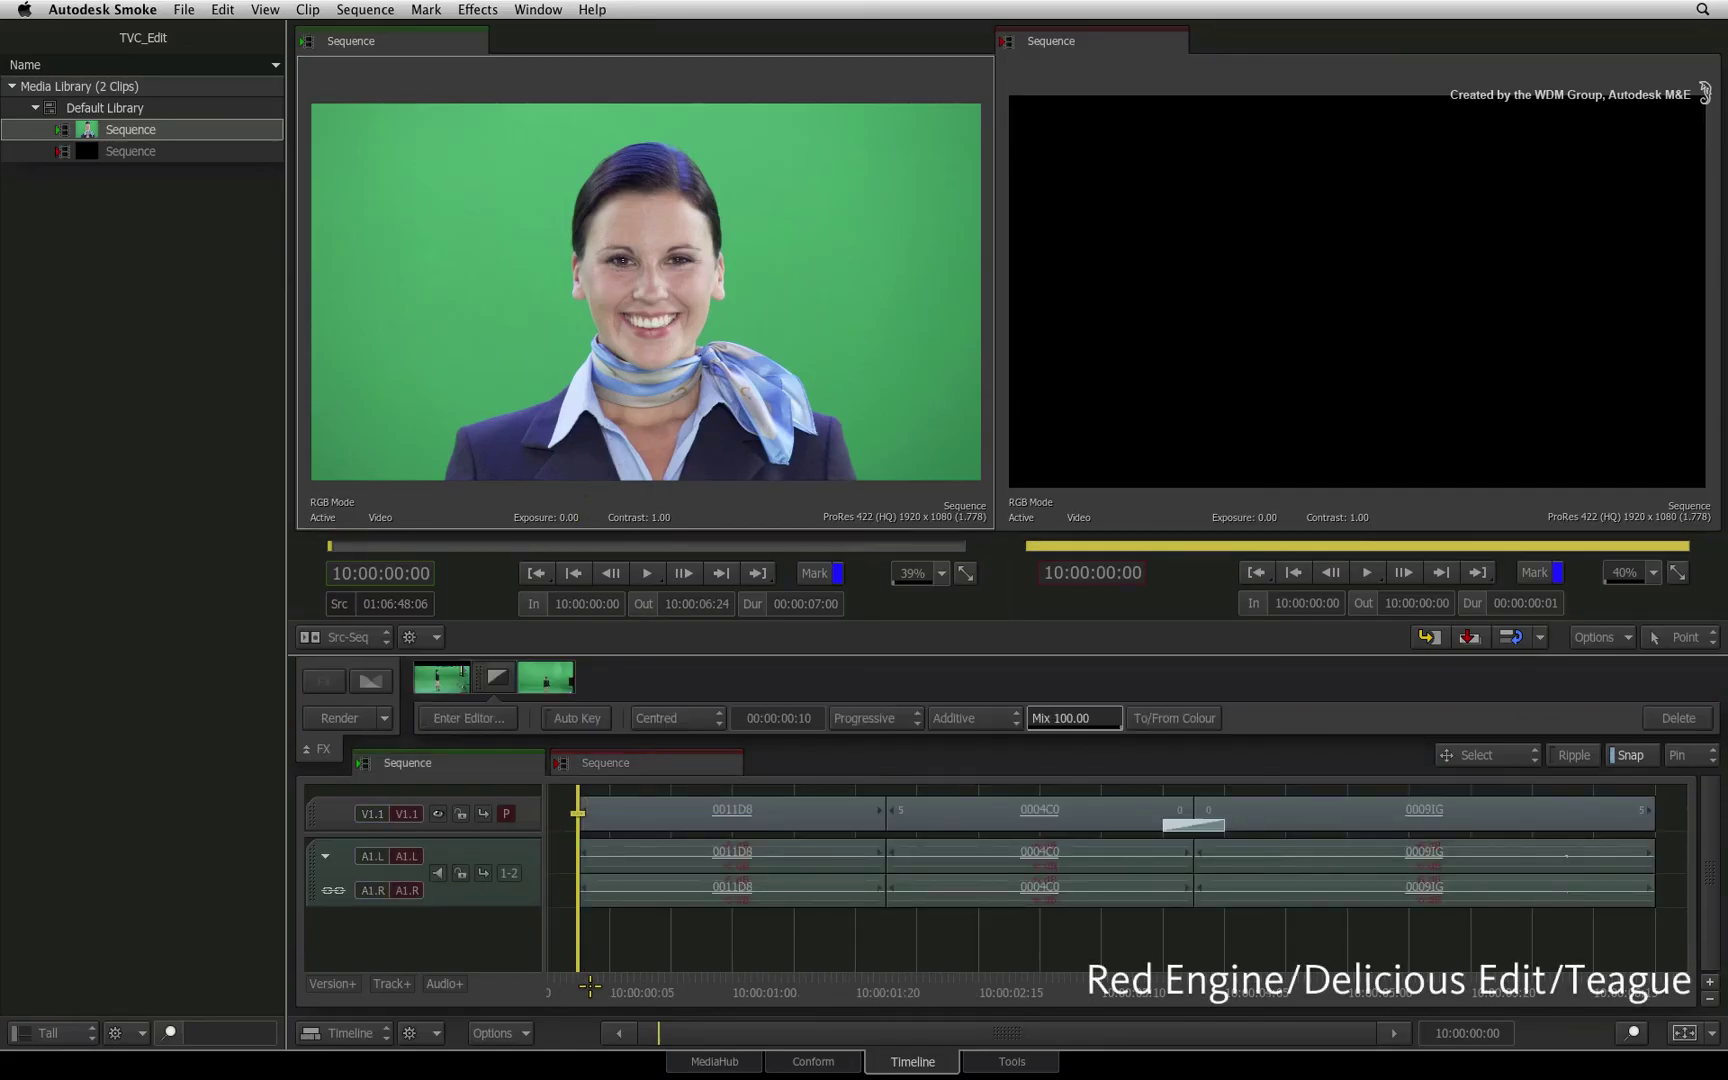
pyautogui.moveTo(587, 907); pyautogui.dragTo(749, 937)
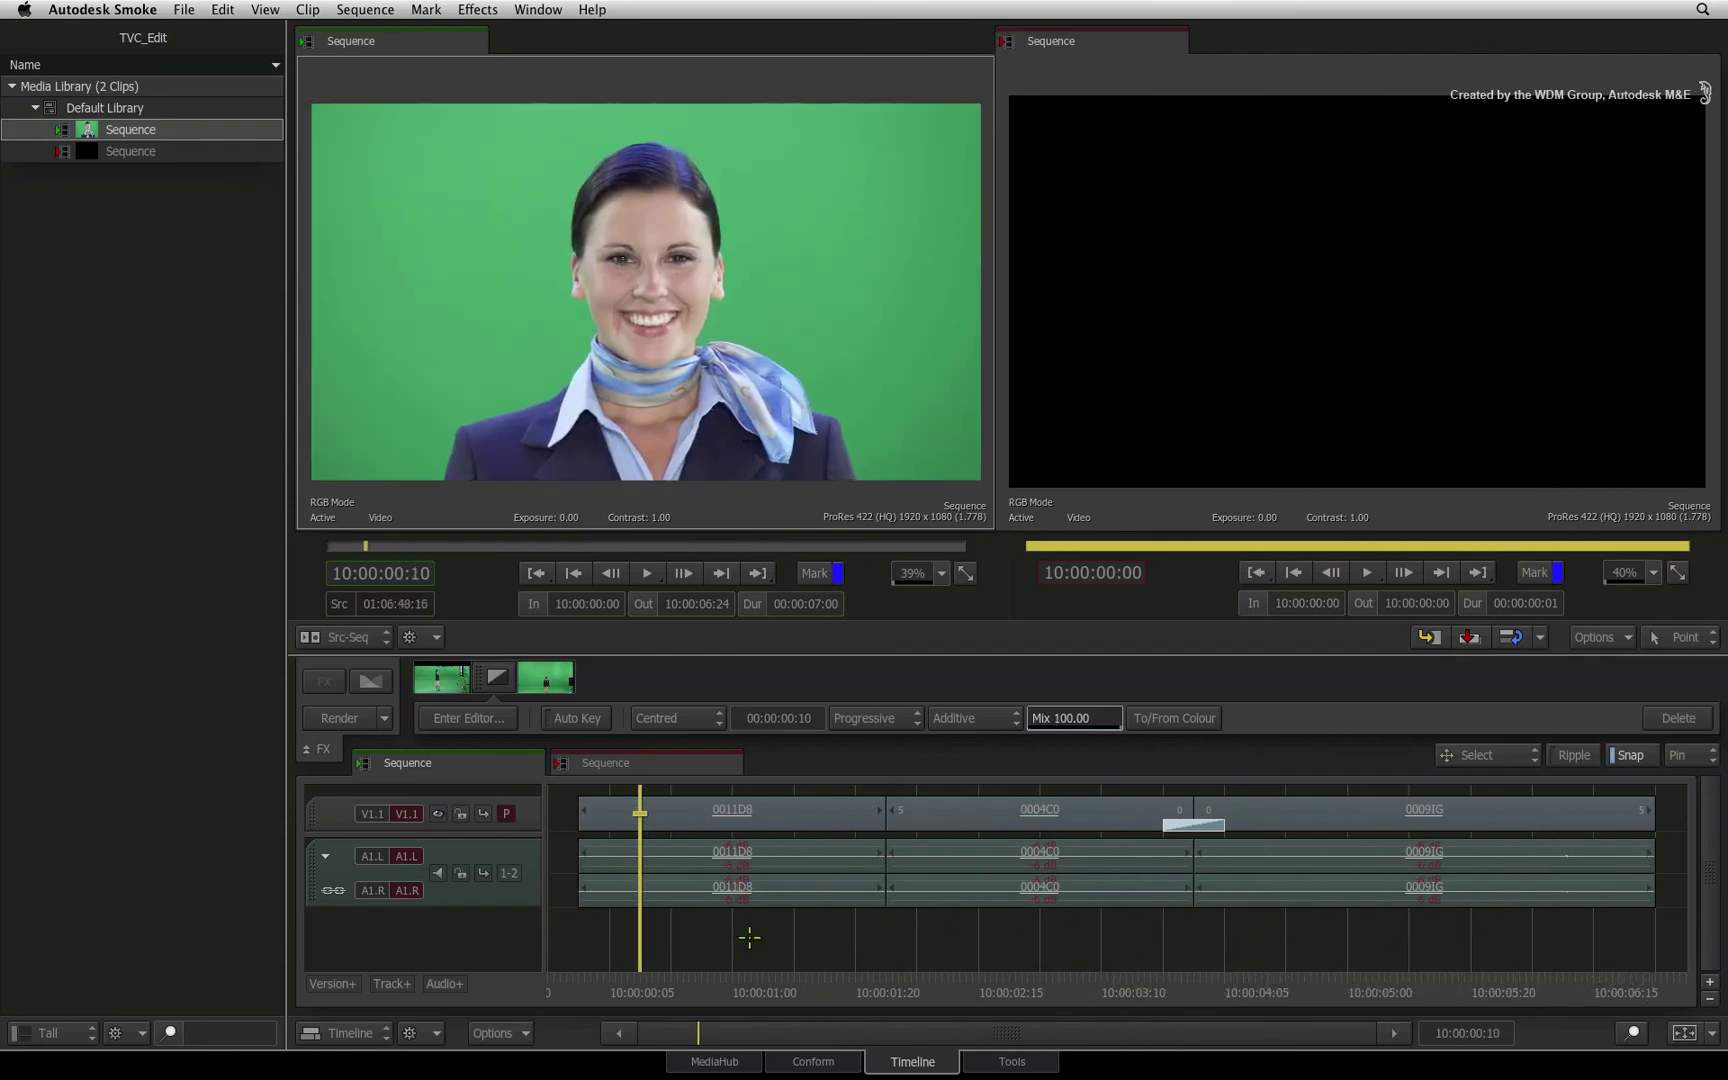
pyautogui.click(706, 1060)
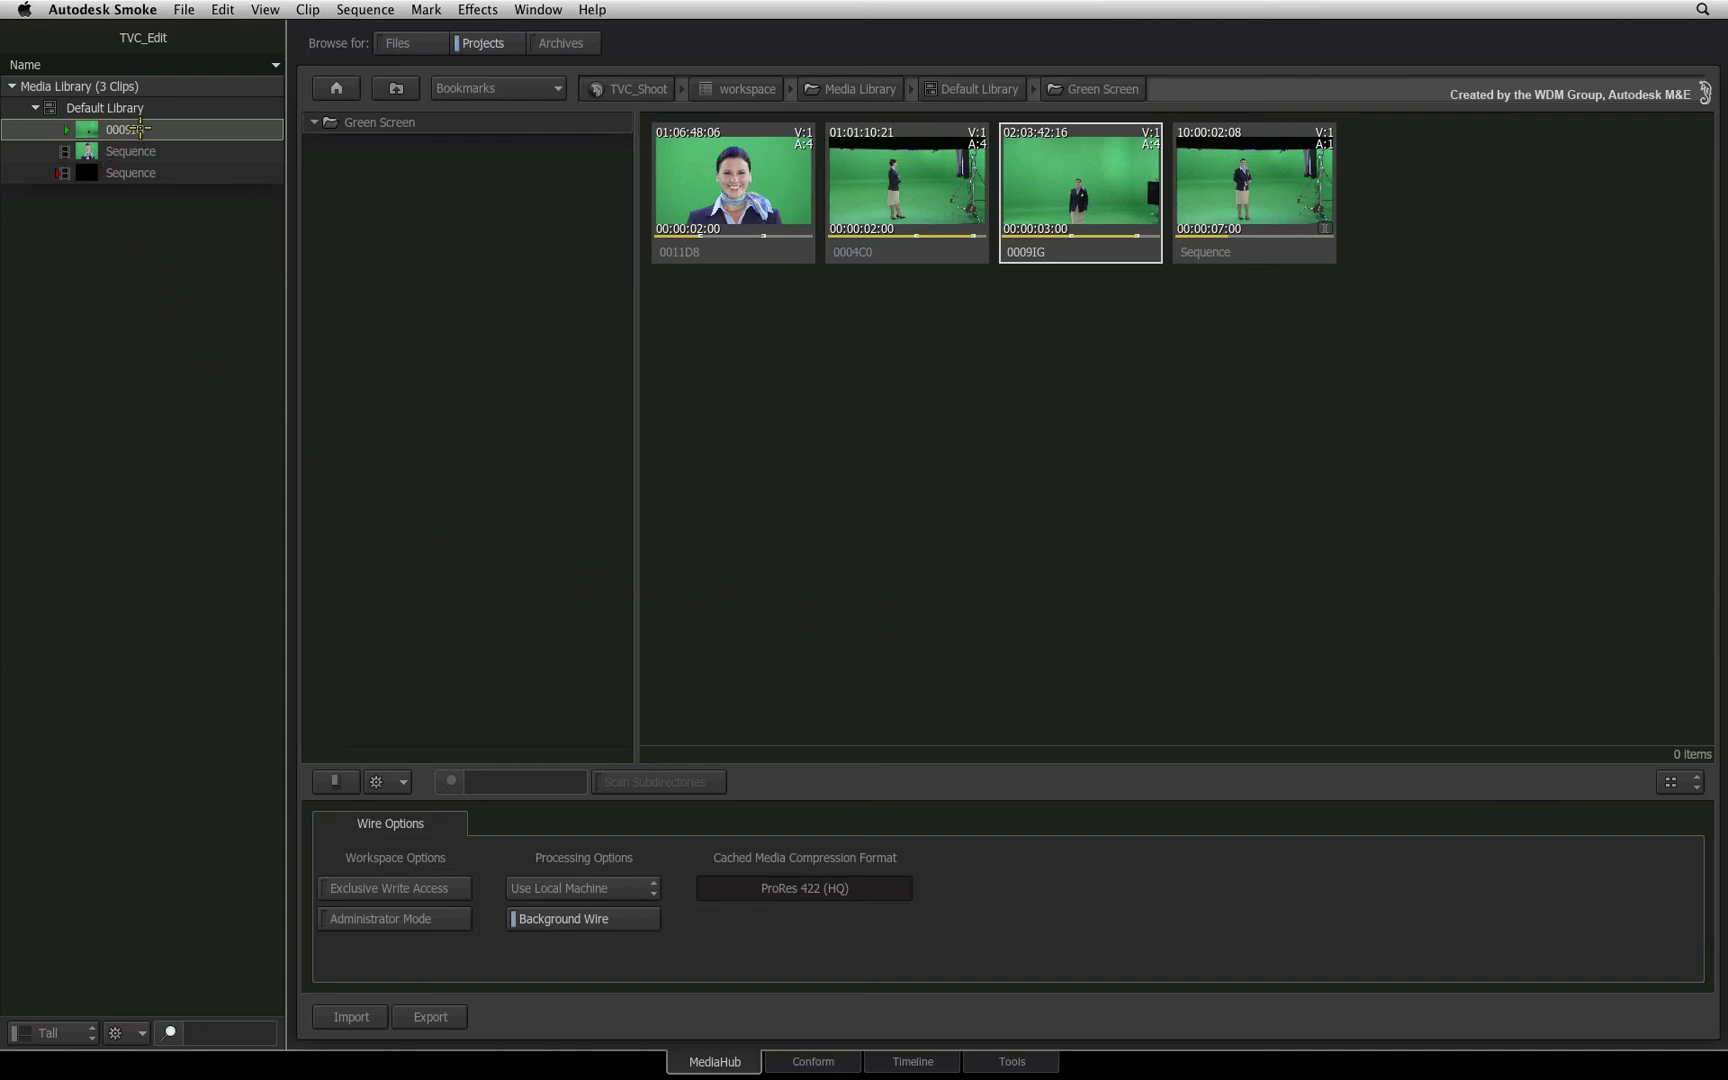
# - Keep the 0009IG clip name unchanged, select the Sequence, and load it in the Timeline
pyautogui.doubleClick(140, 128)
pyautogui.click(90, 128)
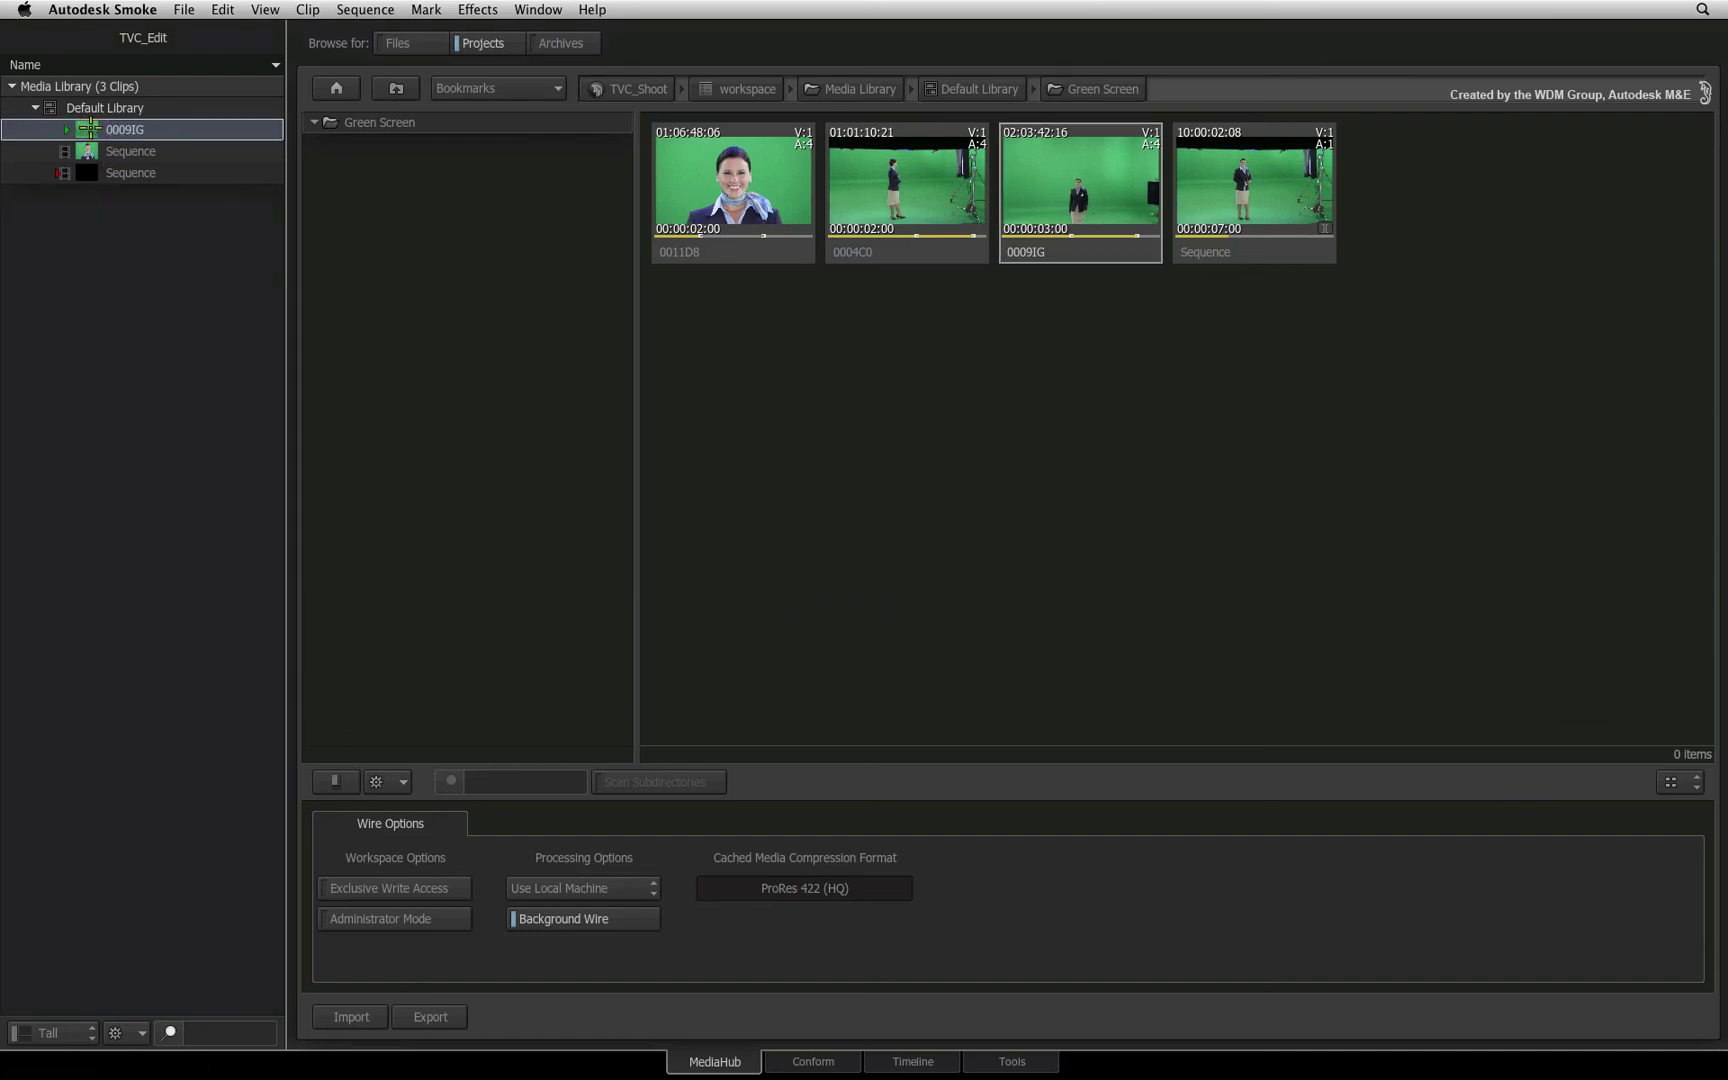
pyautogui.click(178, 151)
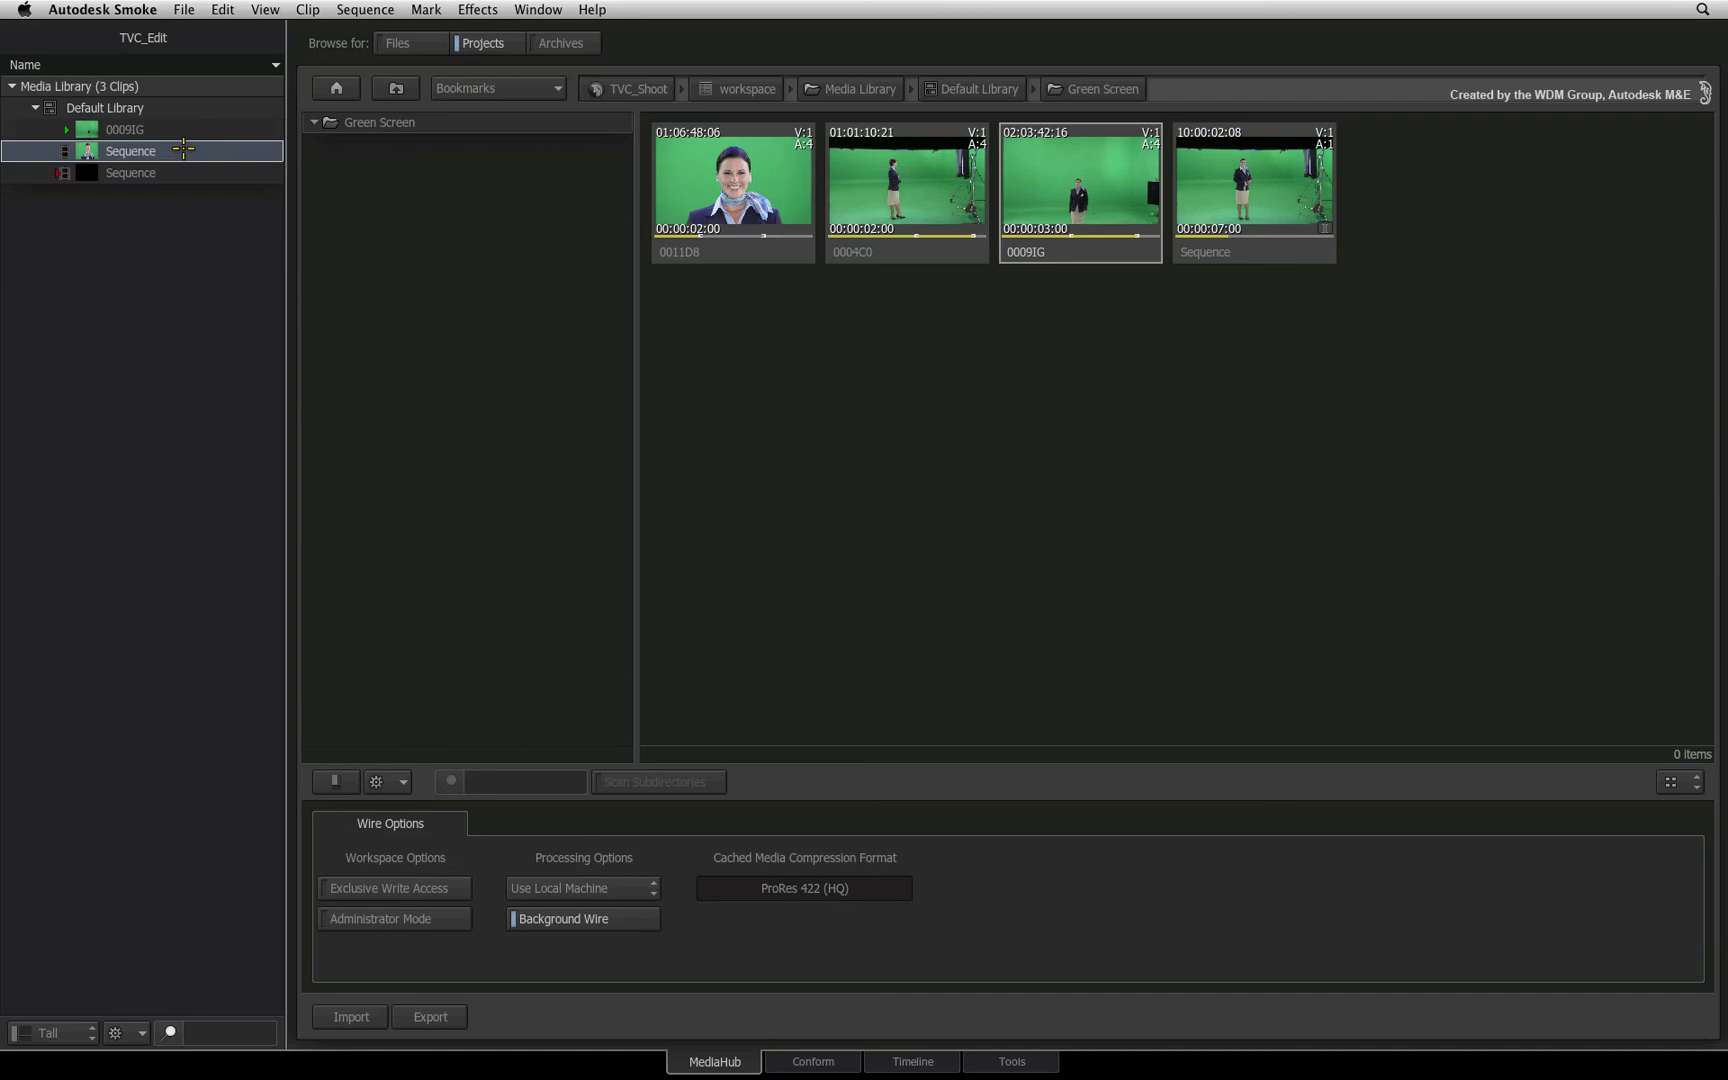
pyautogui.click(900, 1061)
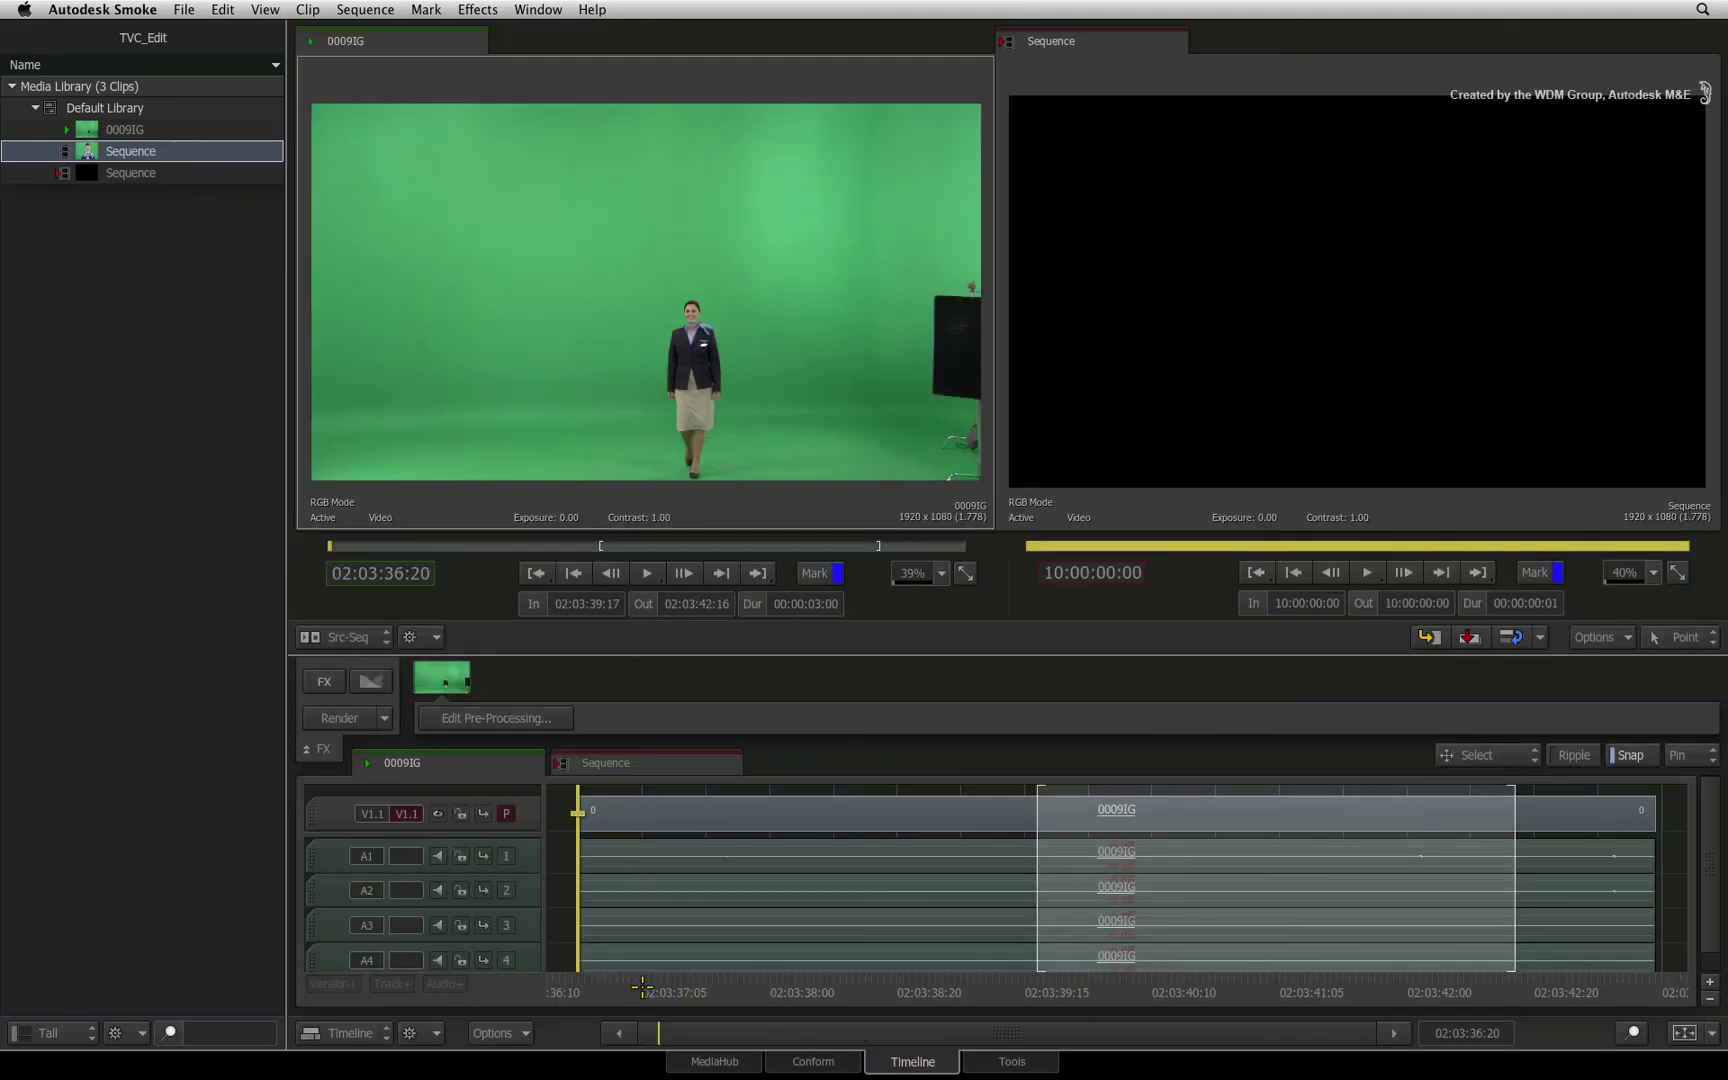